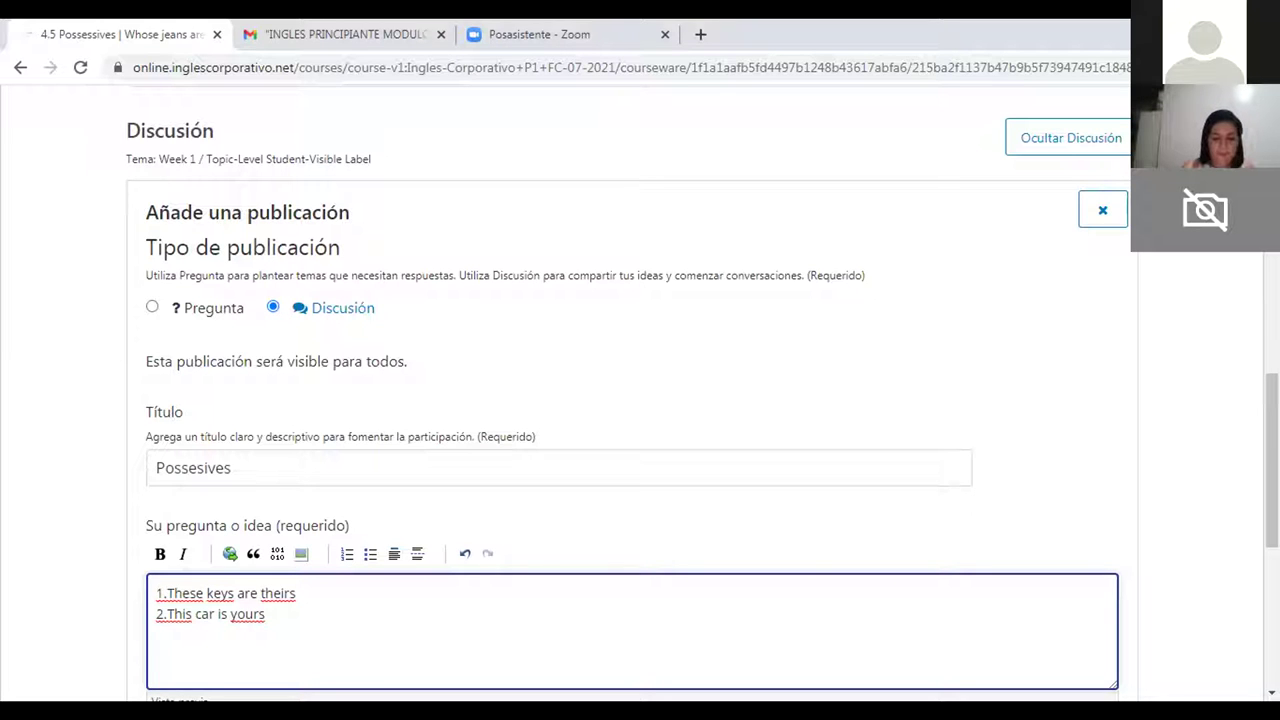
Step: Add item 3 to the post, a woman's first name in possessive form followed by "shoes are red", and start item 4
text(3.)
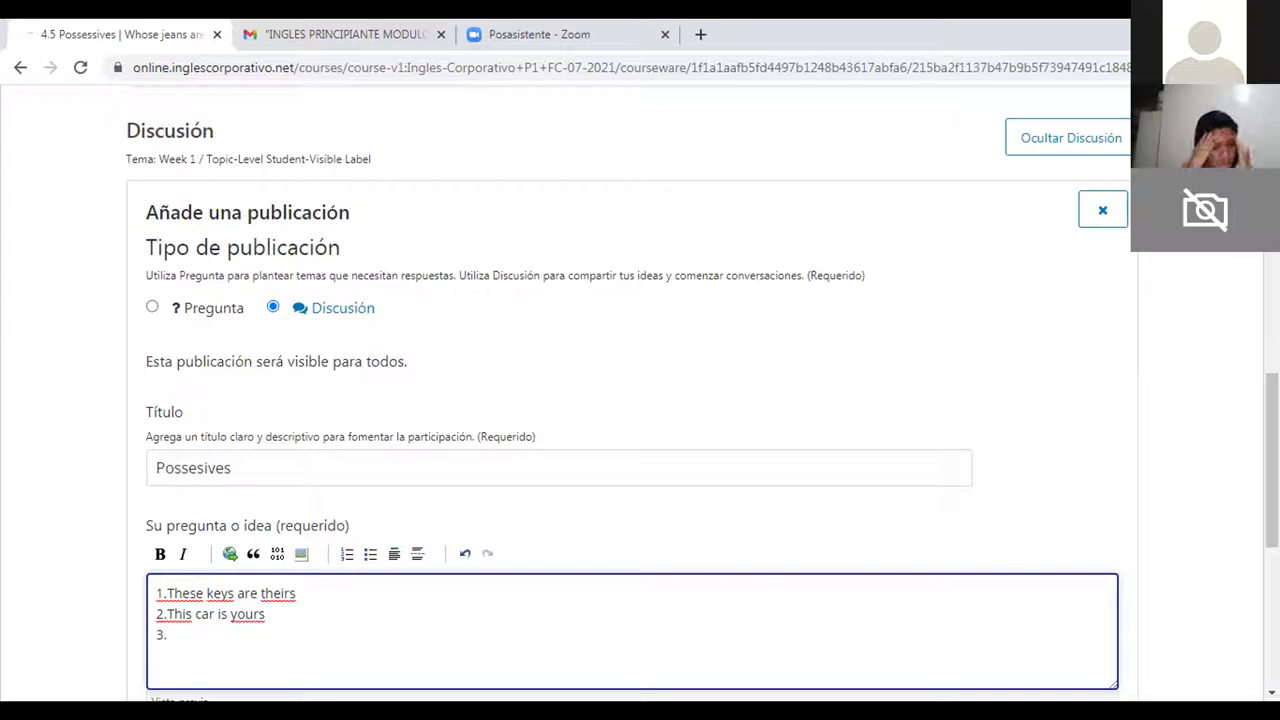
text(His)
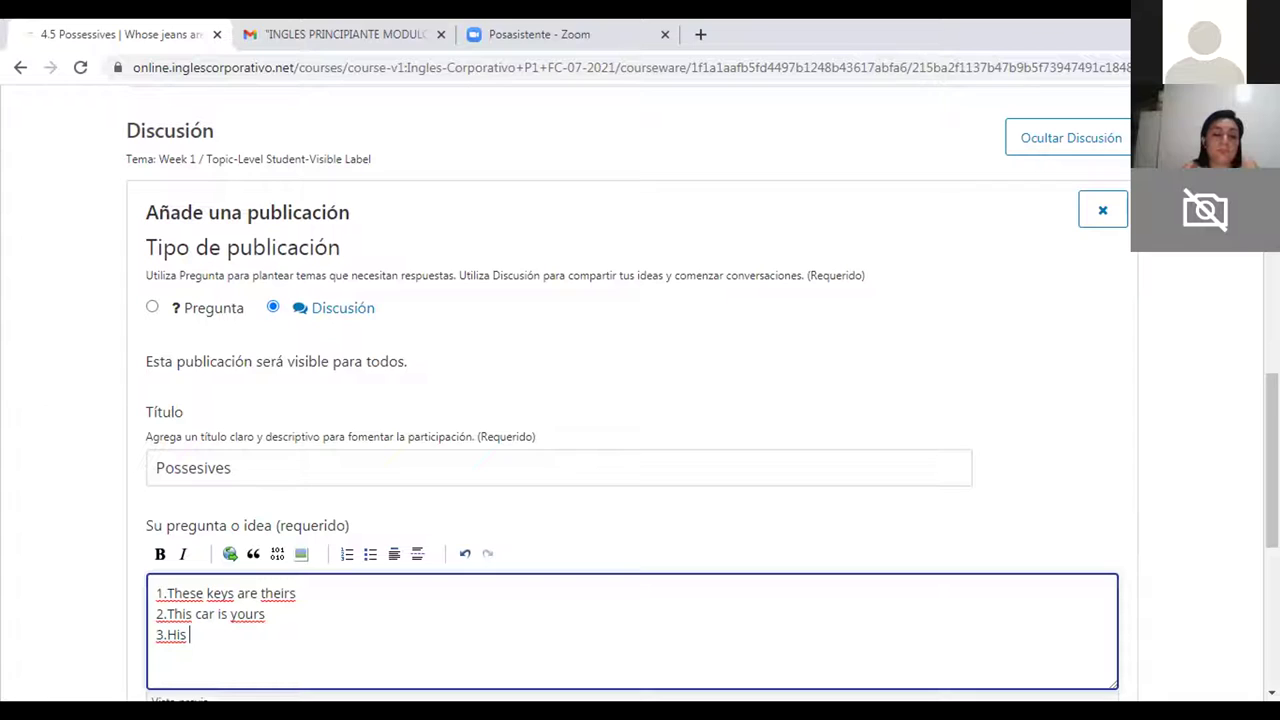
key(ctrl+BackSpace)
text(Carolina)
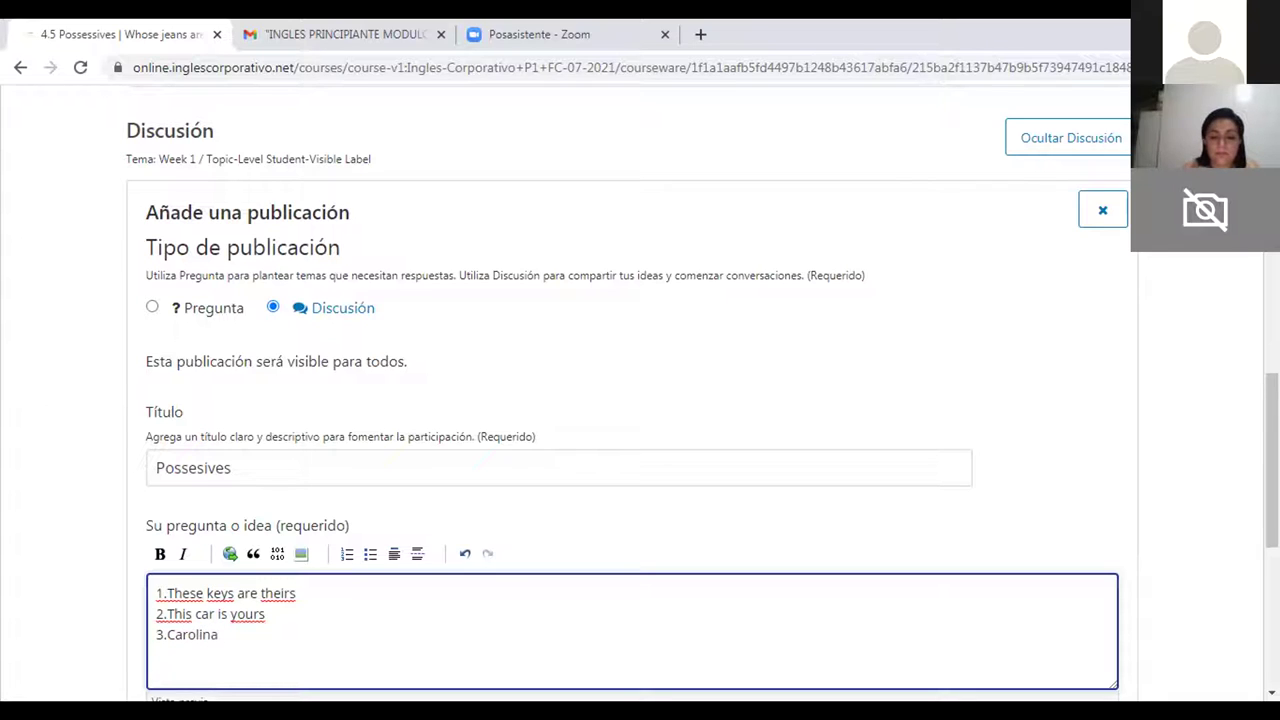
text(´s)
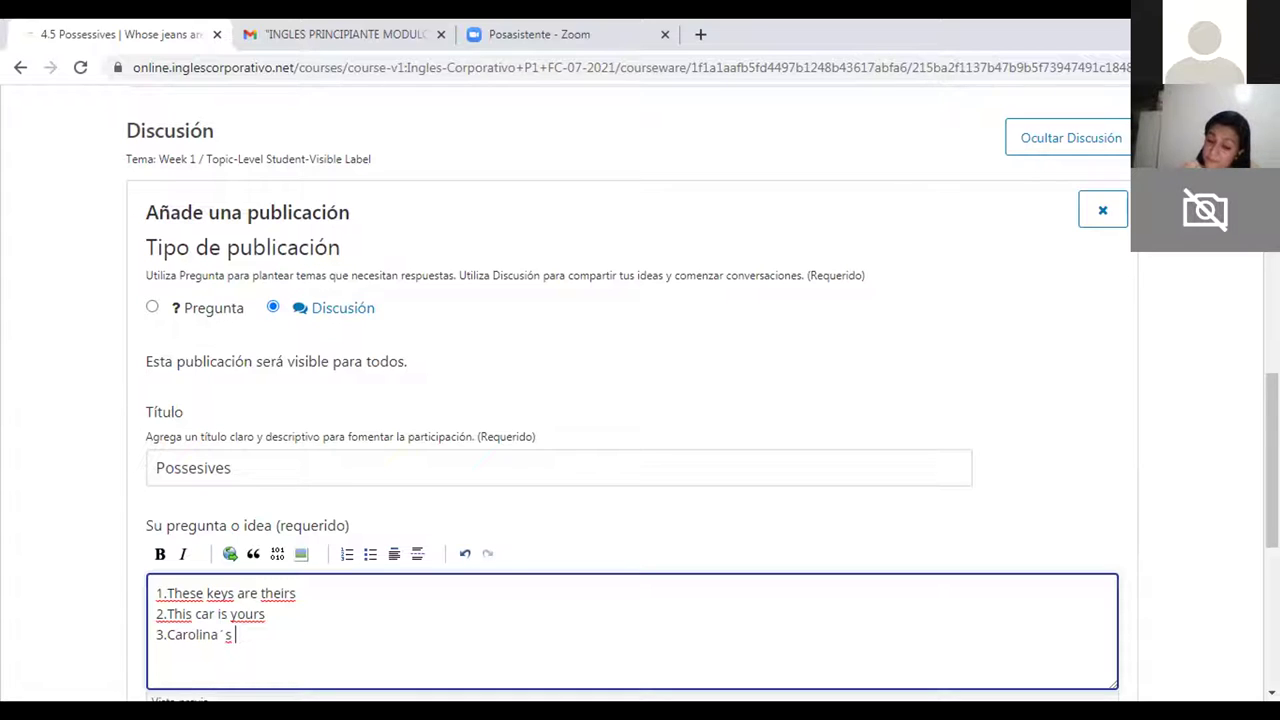
text(shoes)
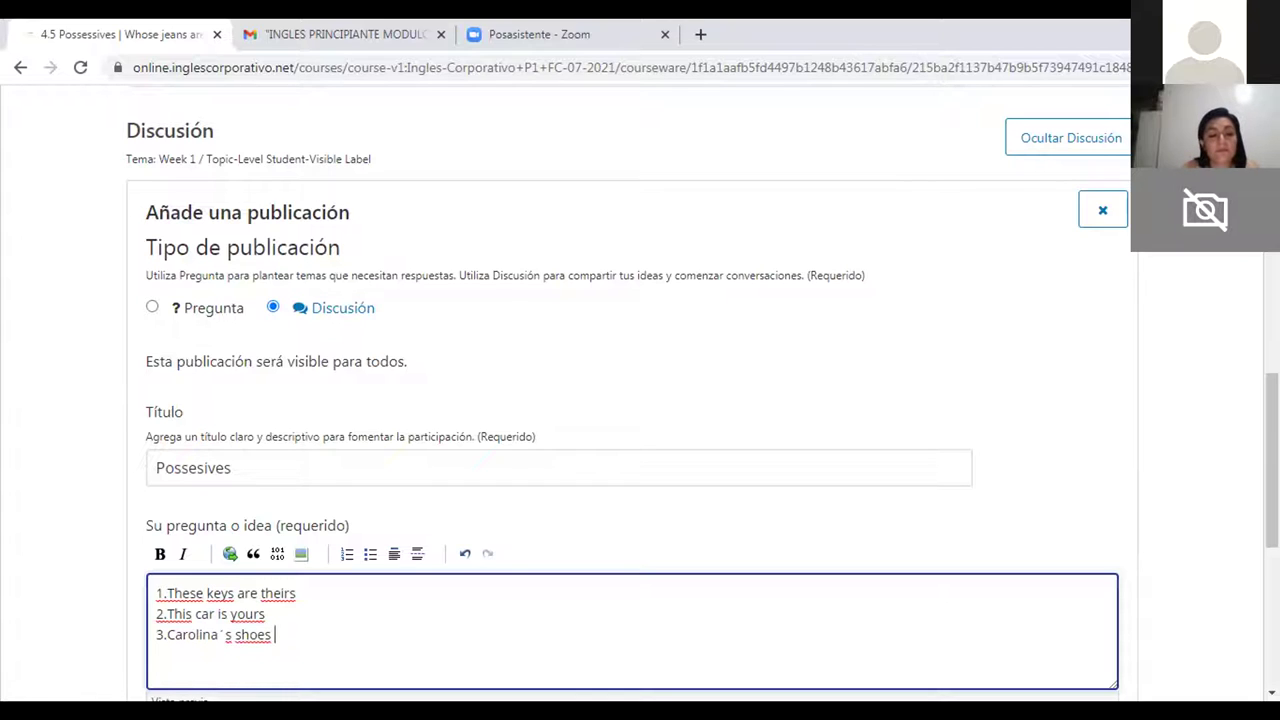
text( are )
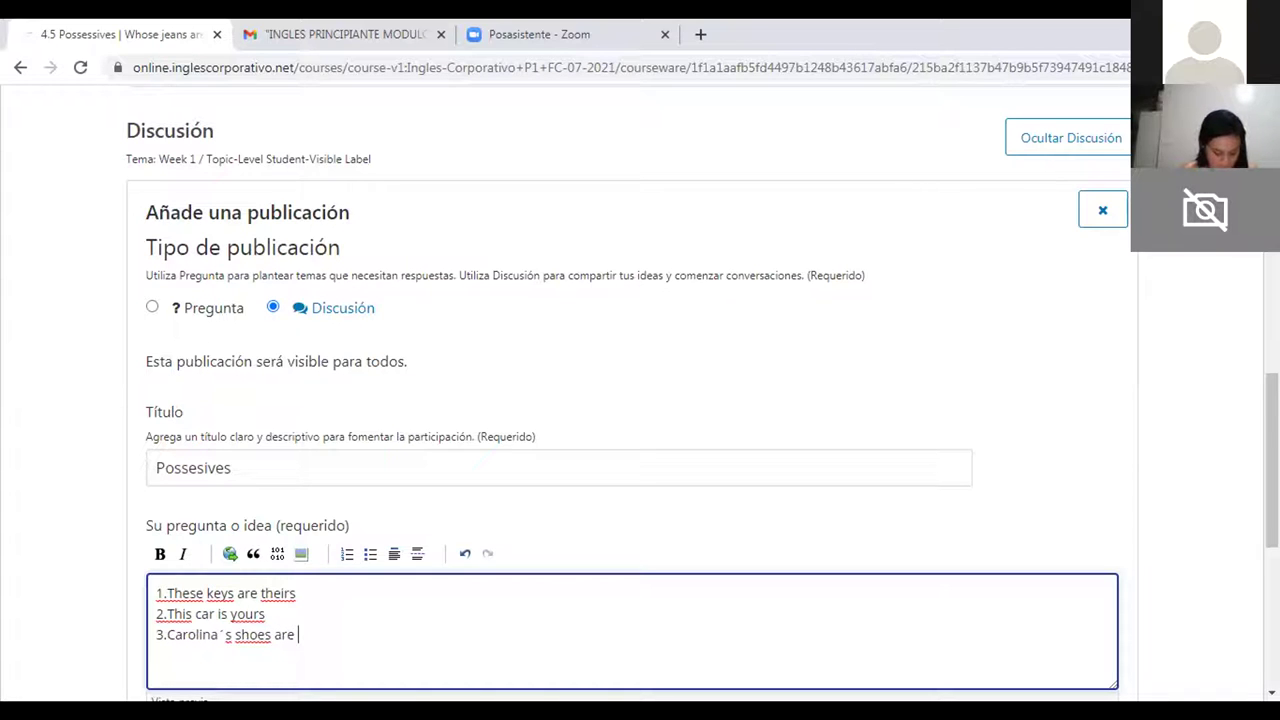
text(red)
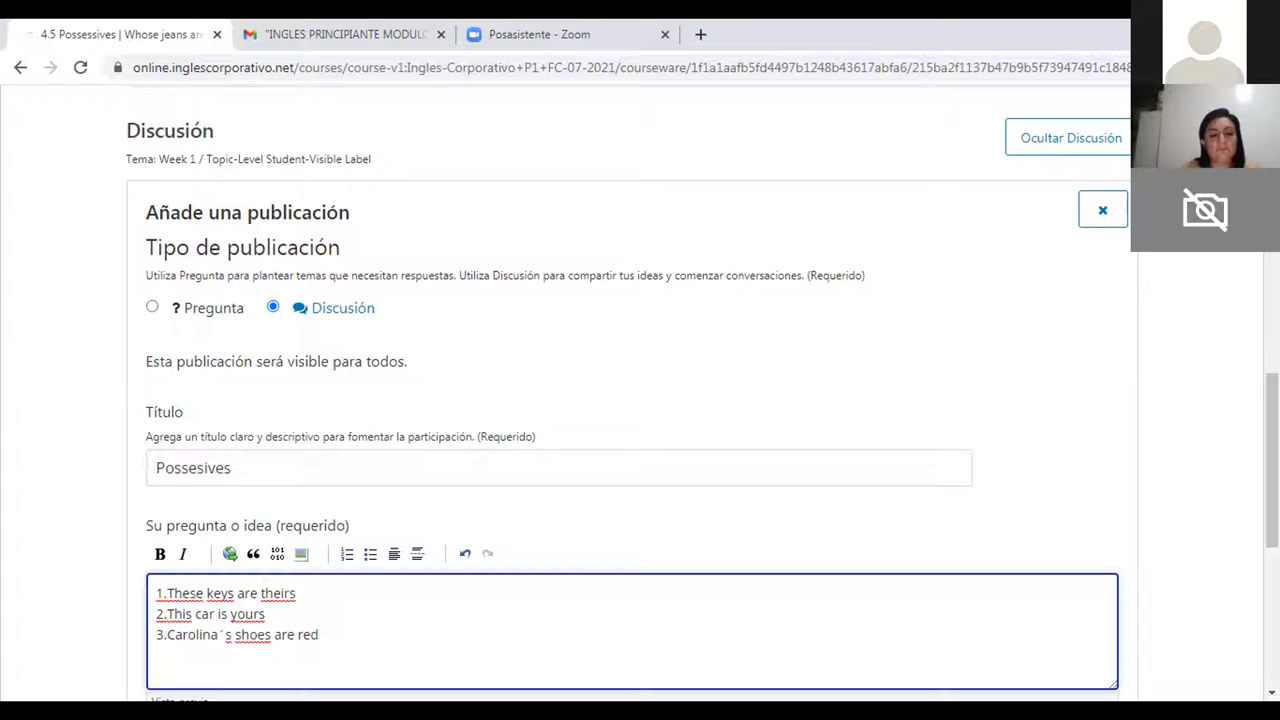
text(4.)
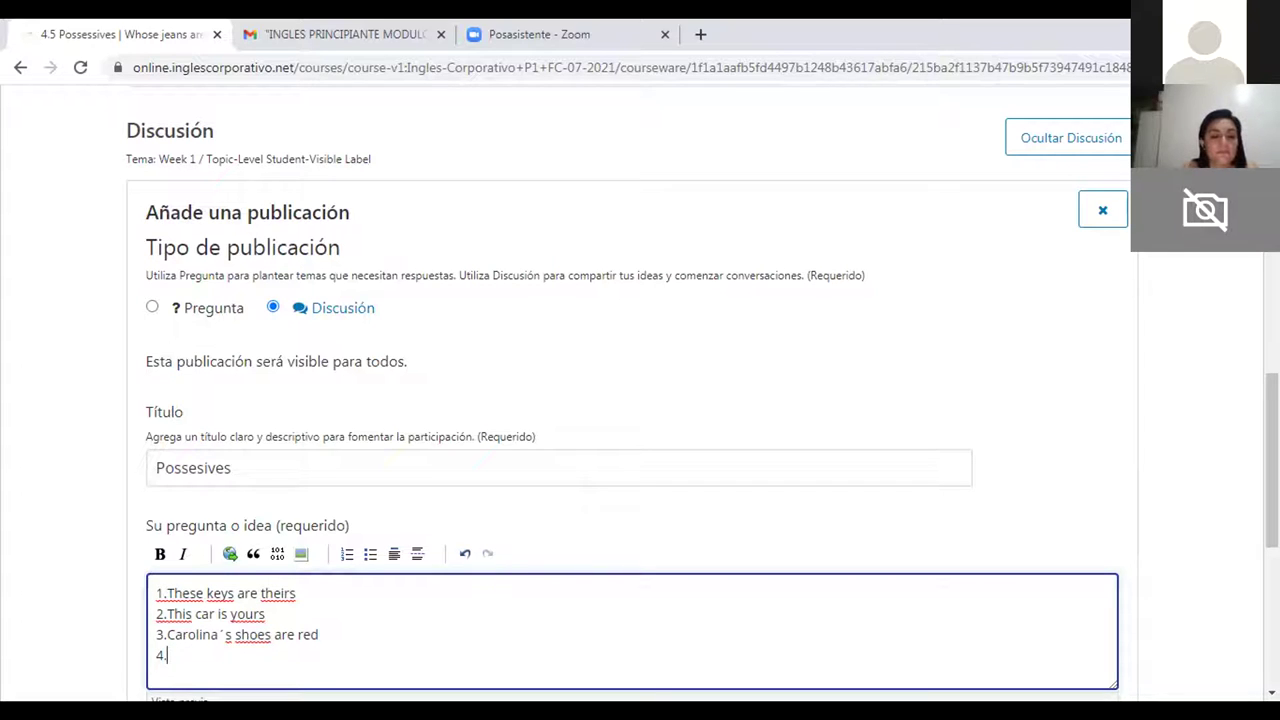
text(T)
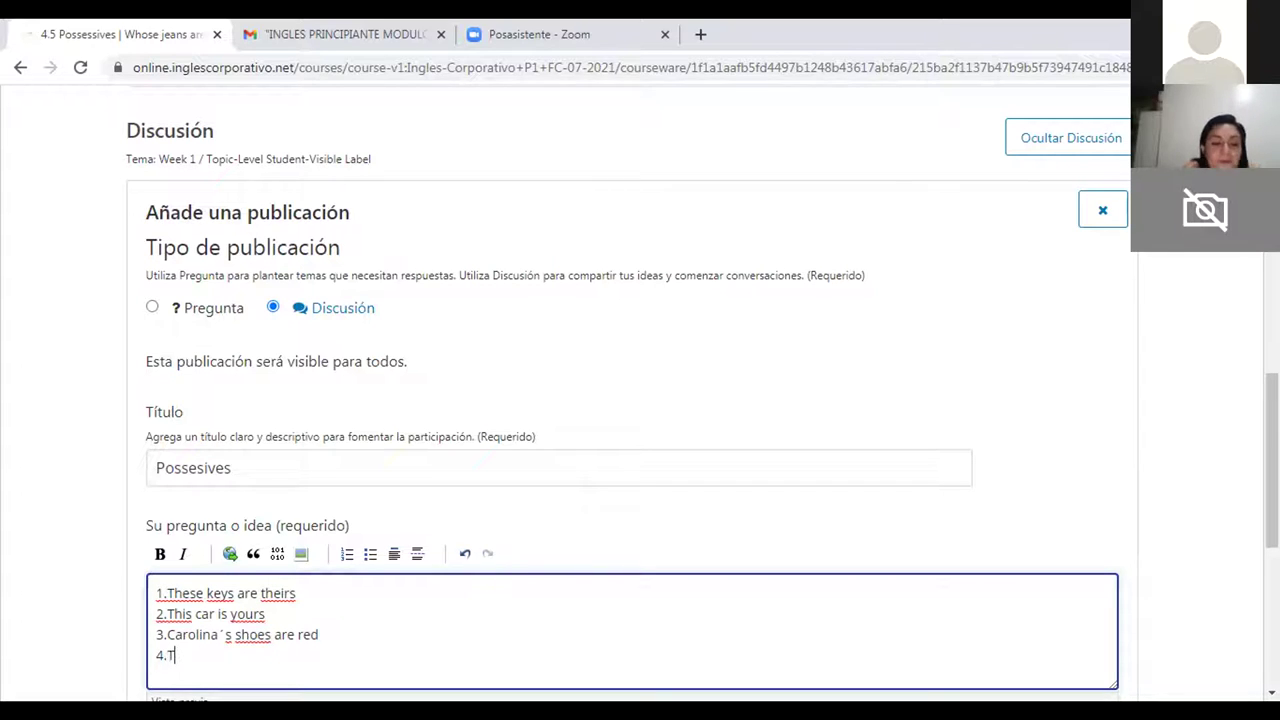
text(hese)
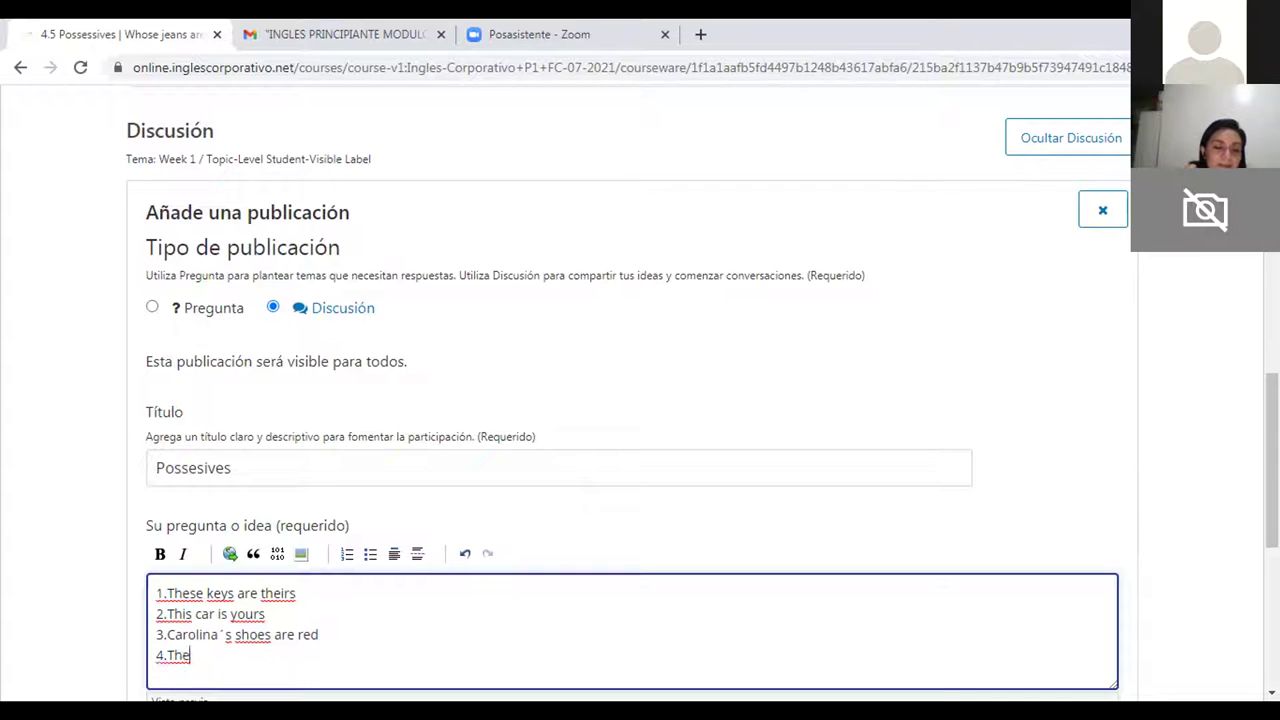
key(BackSpace)
key(BackSpace)
key(BackSpace)
key(BackSpace)
key(BackSpace)
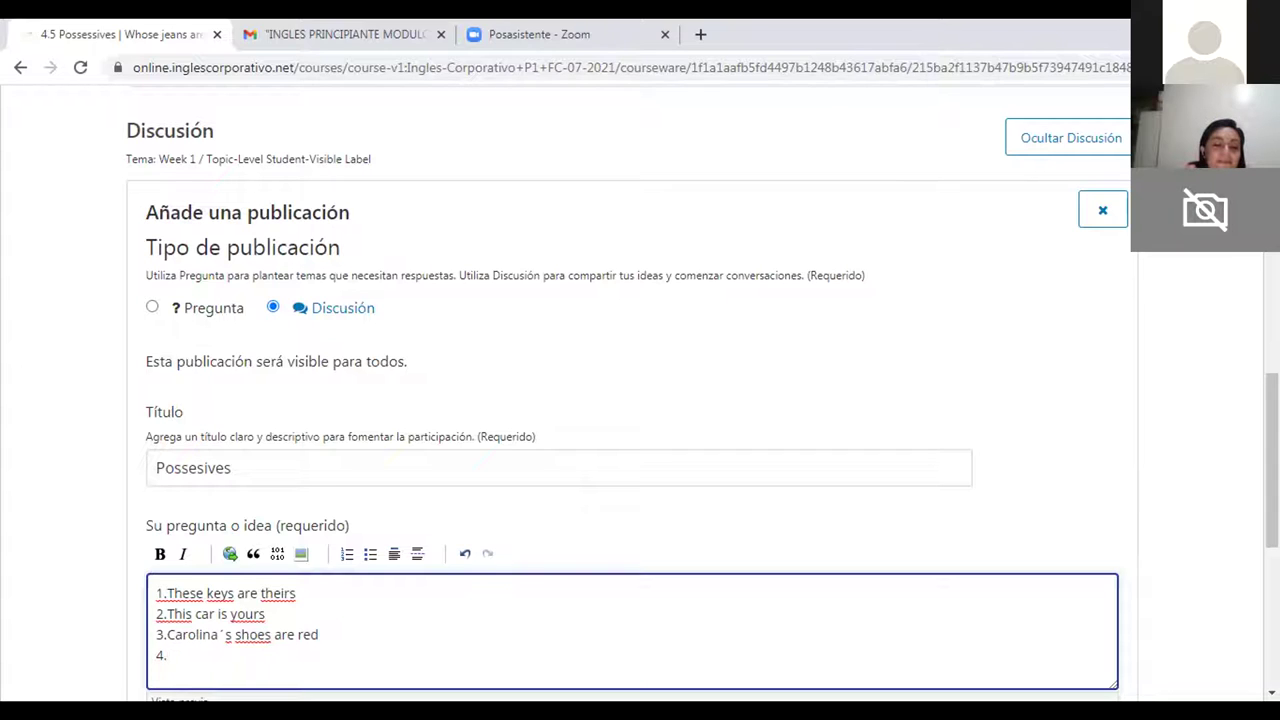
text(C)
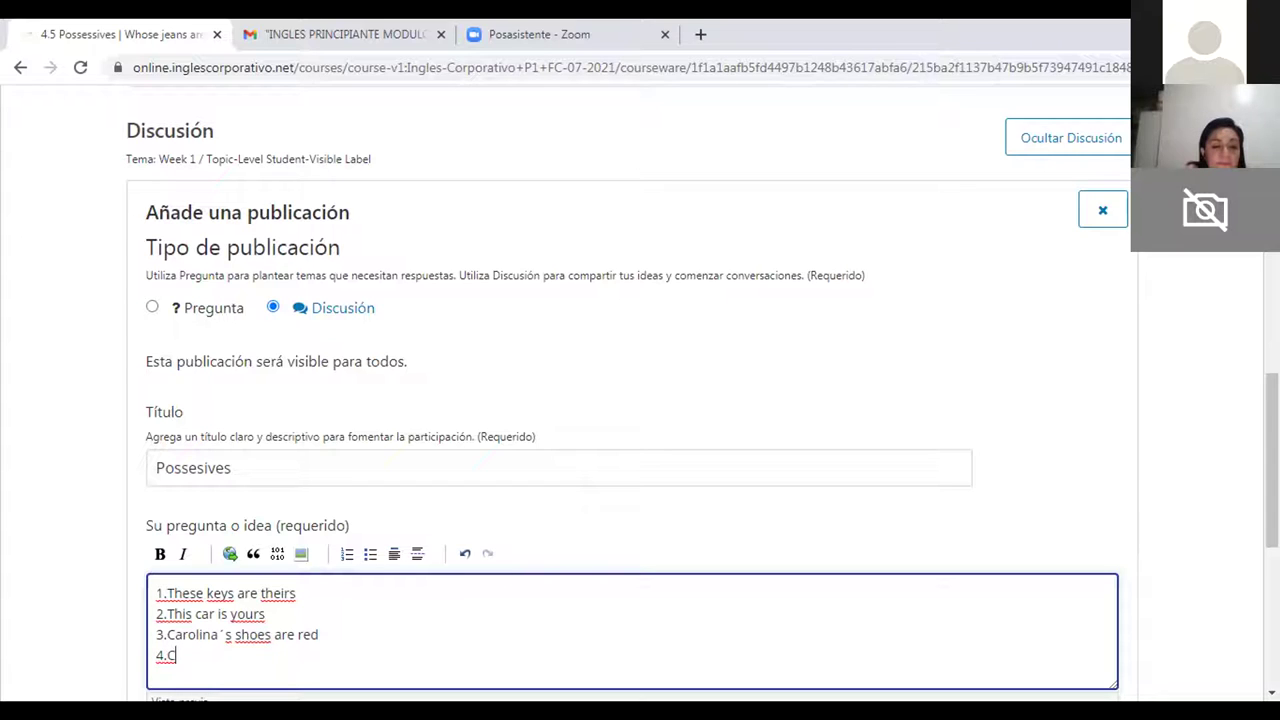
text(ell)
key(BackSpace)
key(BackSpace)
key(BackSpace)
key(BackSpace)
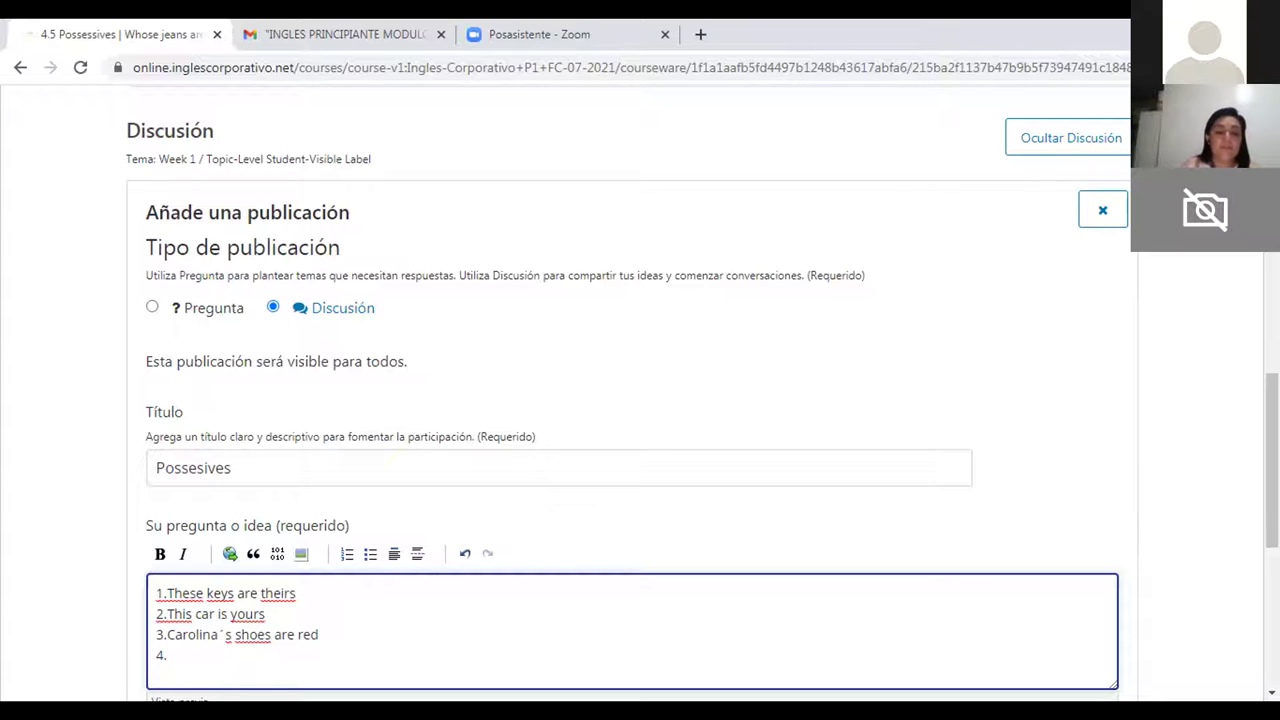
Step: Write "These pencils is mine" as the sentence for item 4 of the post
text(T)
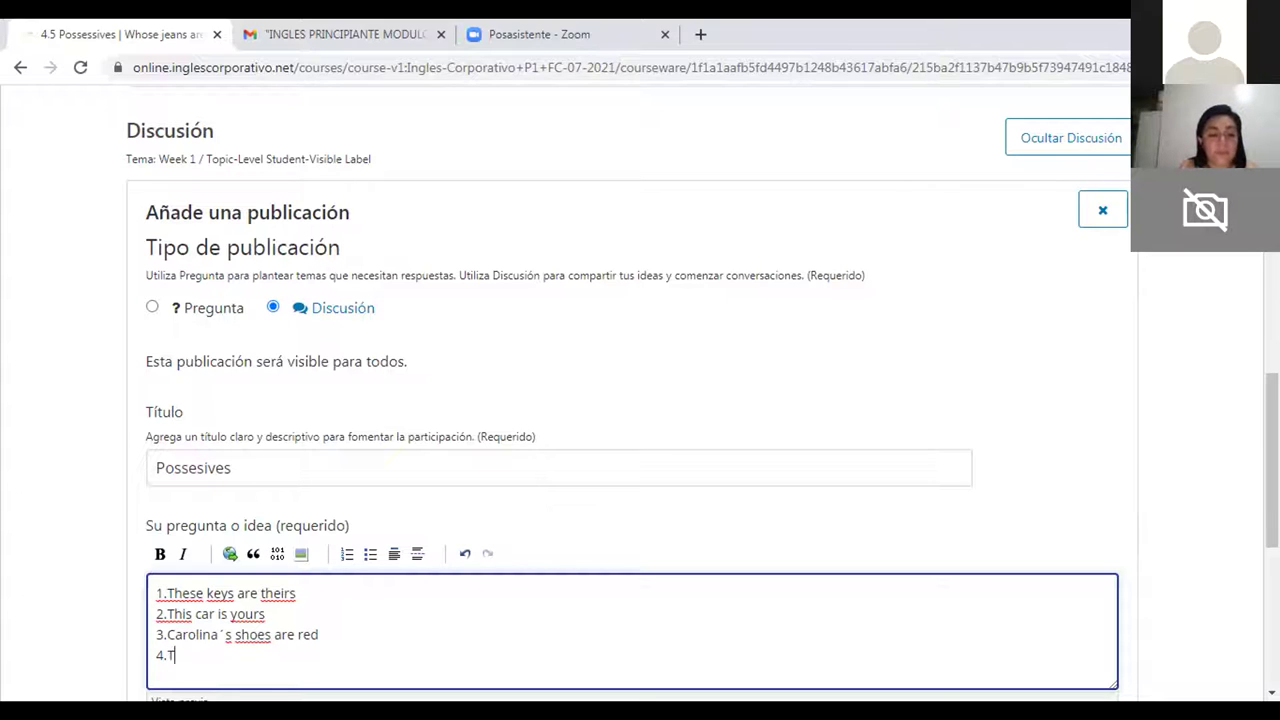
text(hese)
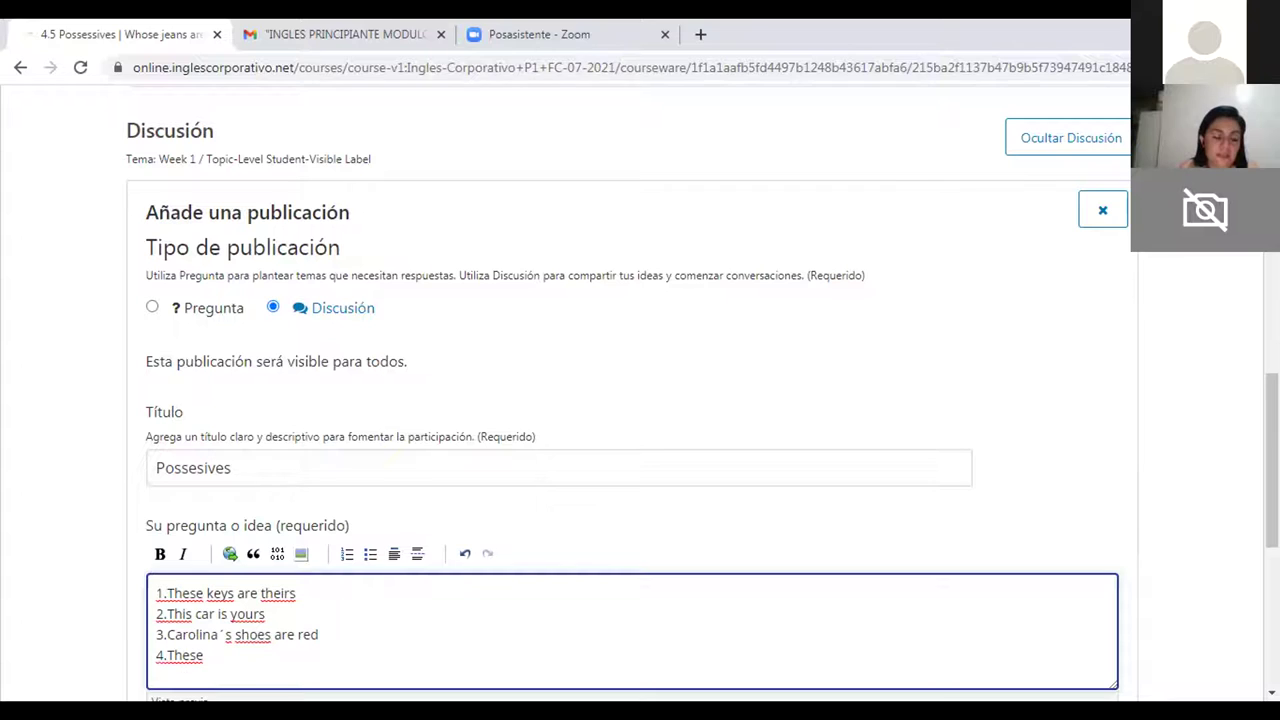
text( pencil)
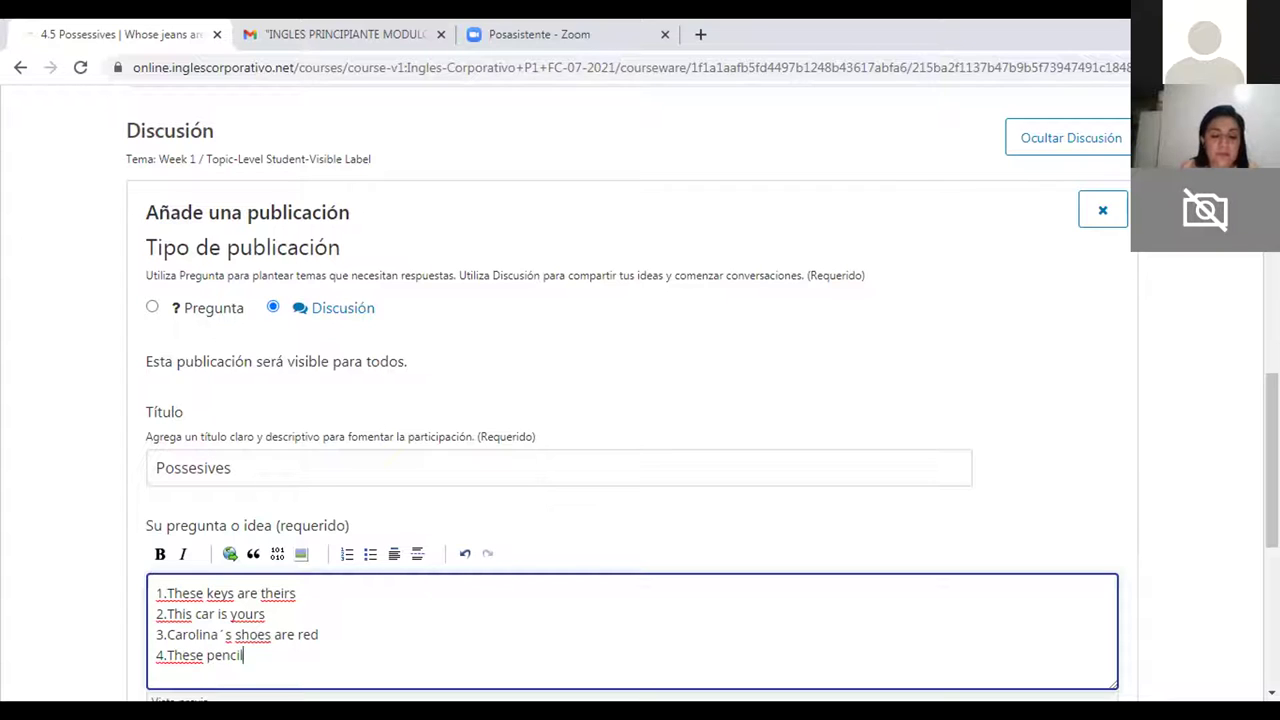
text(s are)
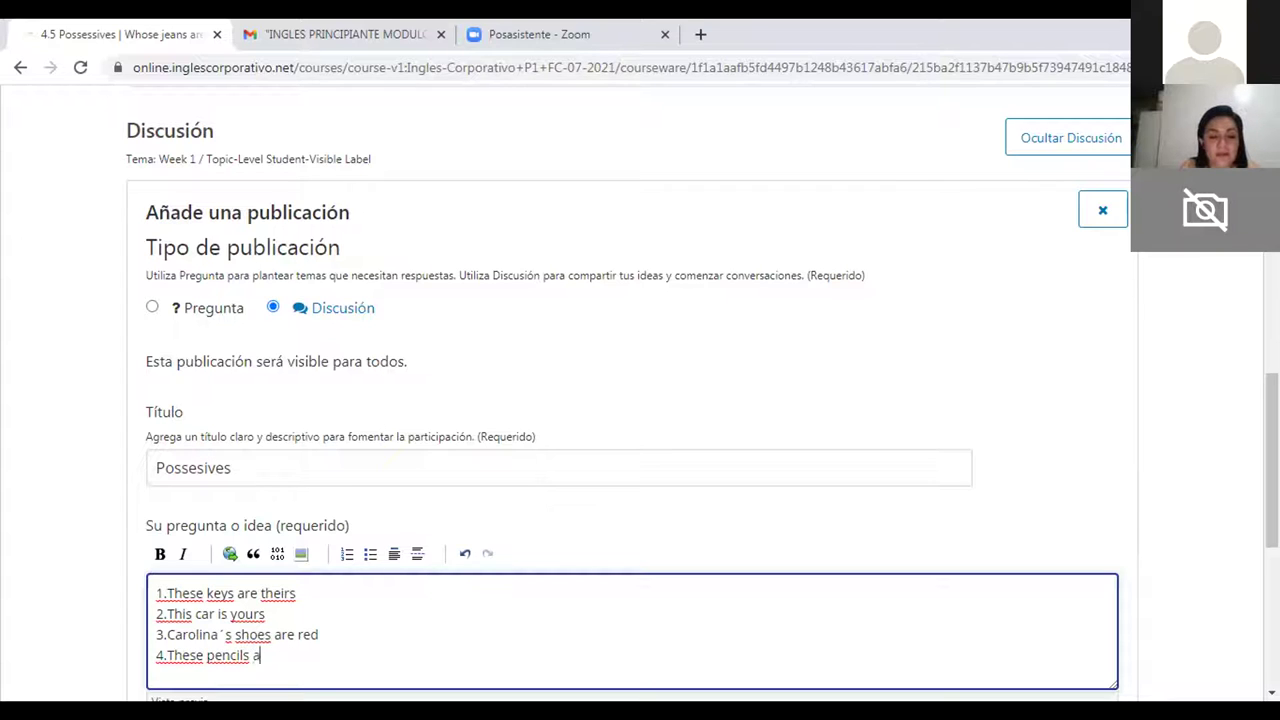
key(BackSpace)
key(BackSpace)
key(BackSpace)
key(BackSpace)
text(ils is )
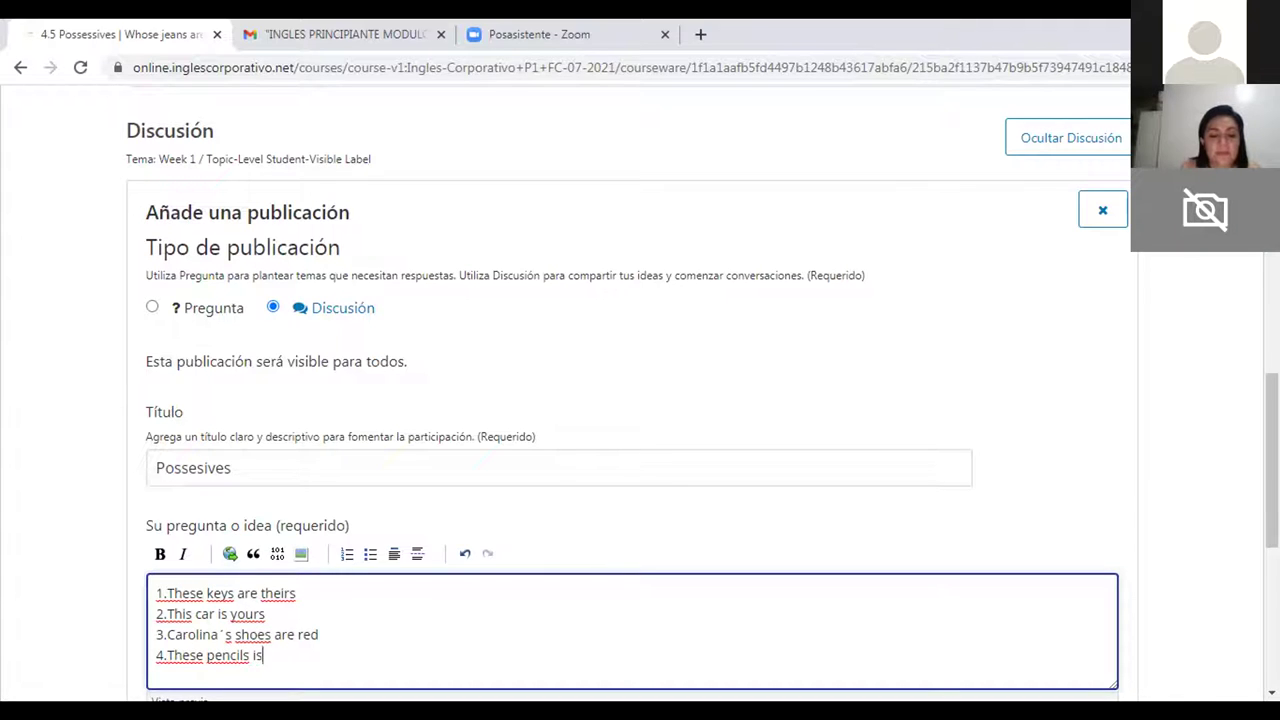
text(mine)
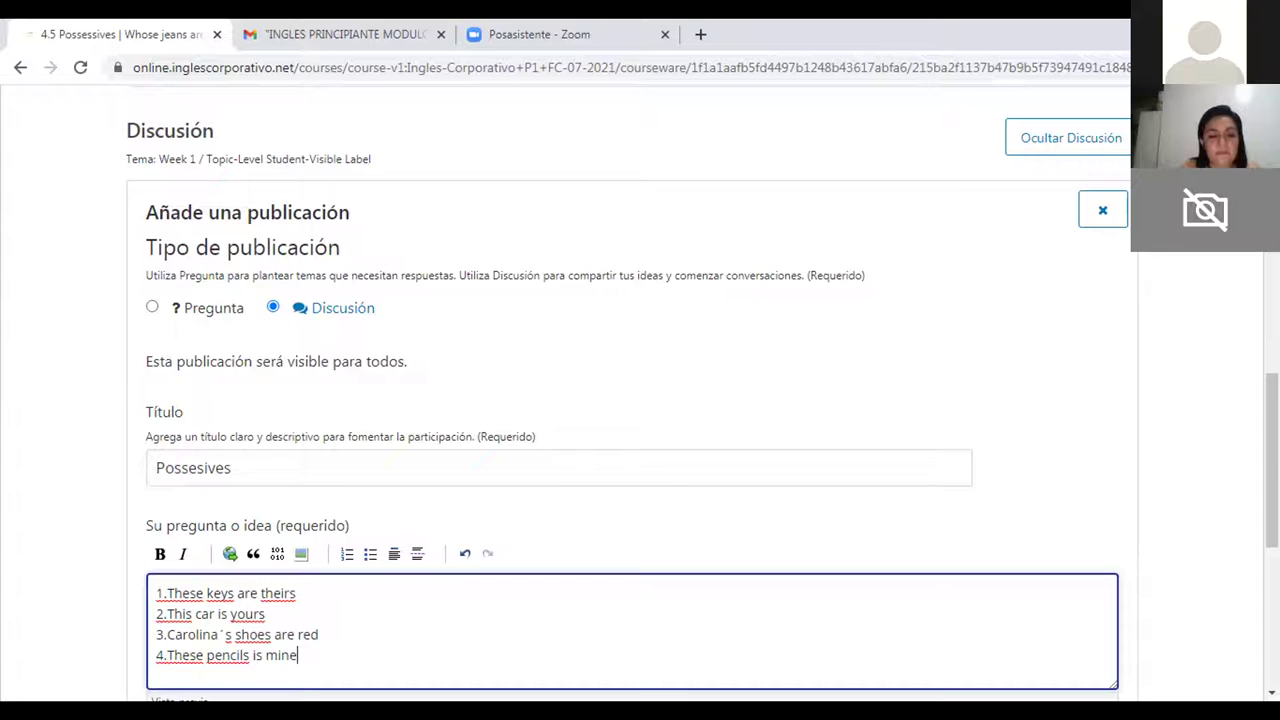
Step: Correct the verb in item 4 so the sentence reads "These pencils are mine"
key(BackSpace)
key(BackSpace)
key(BackSpace)
key(BackSpace)
key(BackSpace)
key(BackSpace)
key(BackSpace)
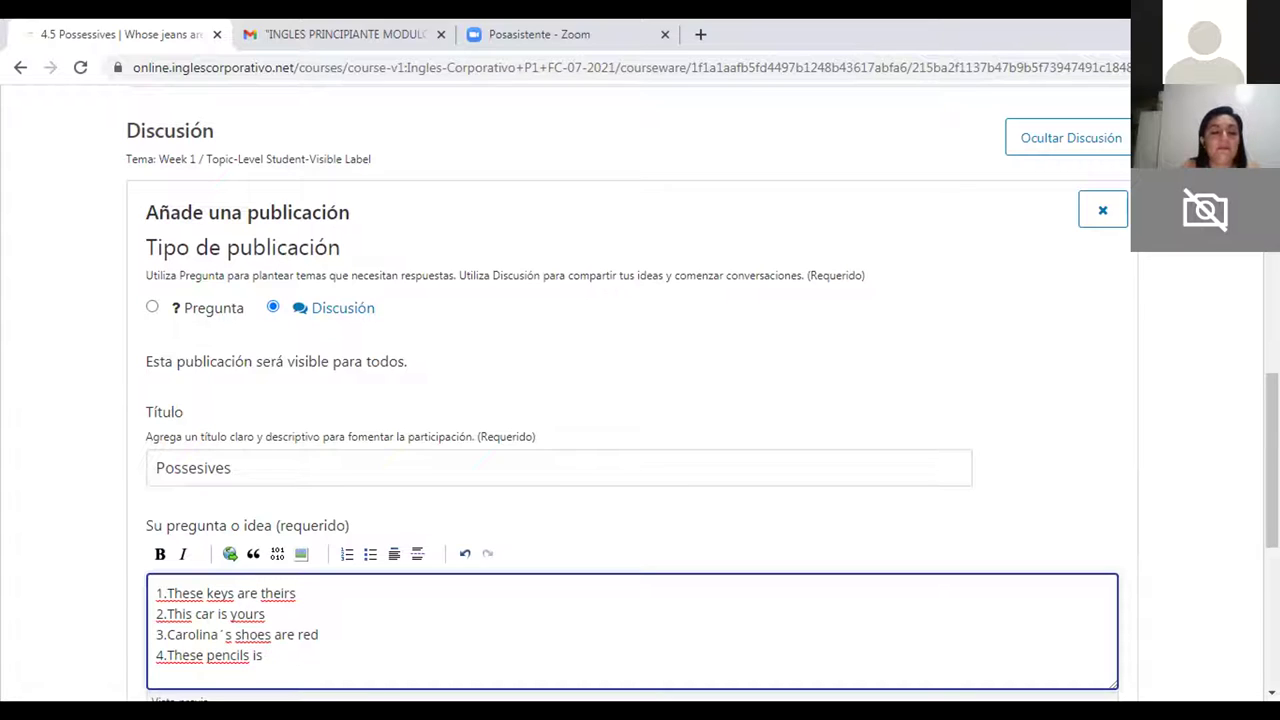
text(ar)
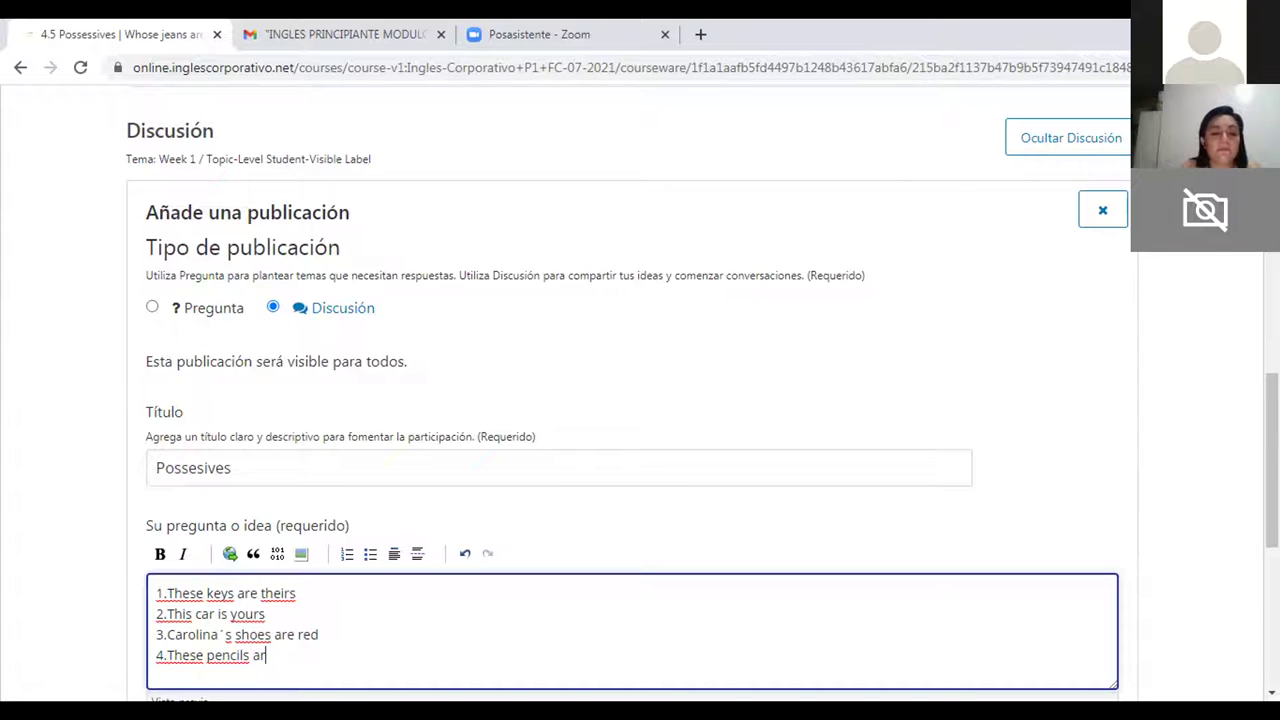
text(e mine)
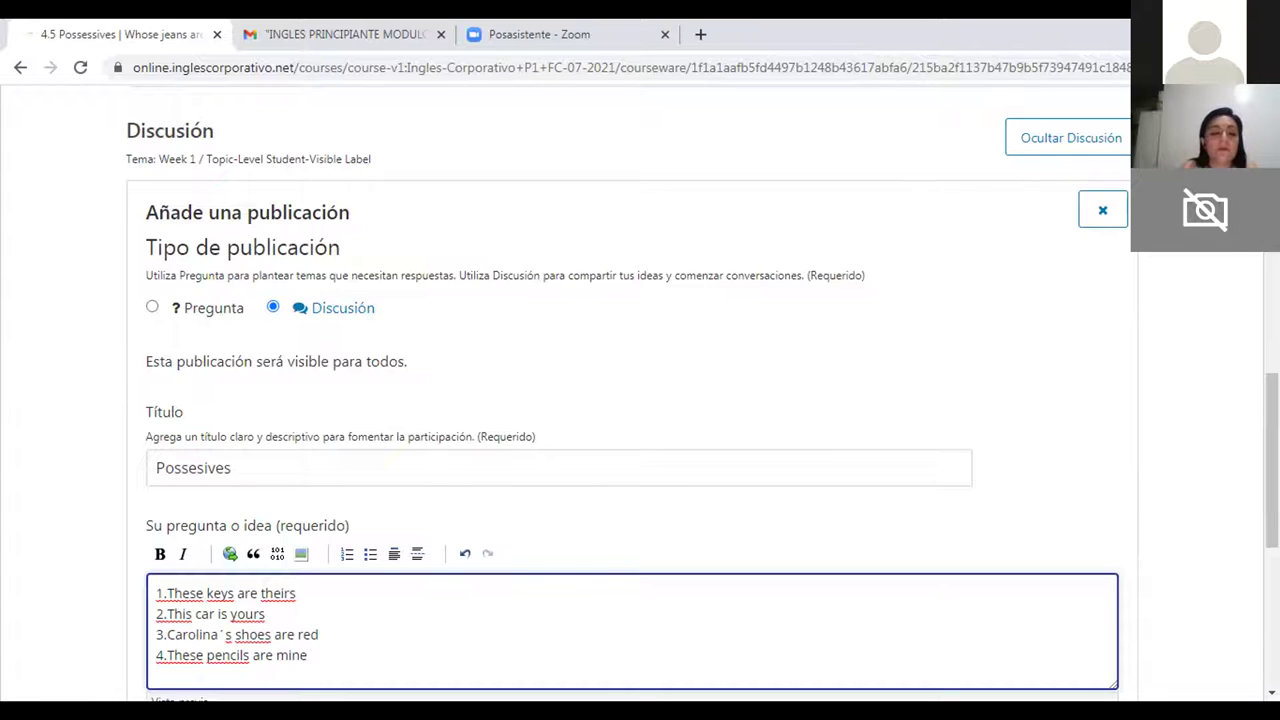
Step: Add item 5 on a new line of the post with the sentence "These books are yours."
key(Return)
text(5.)
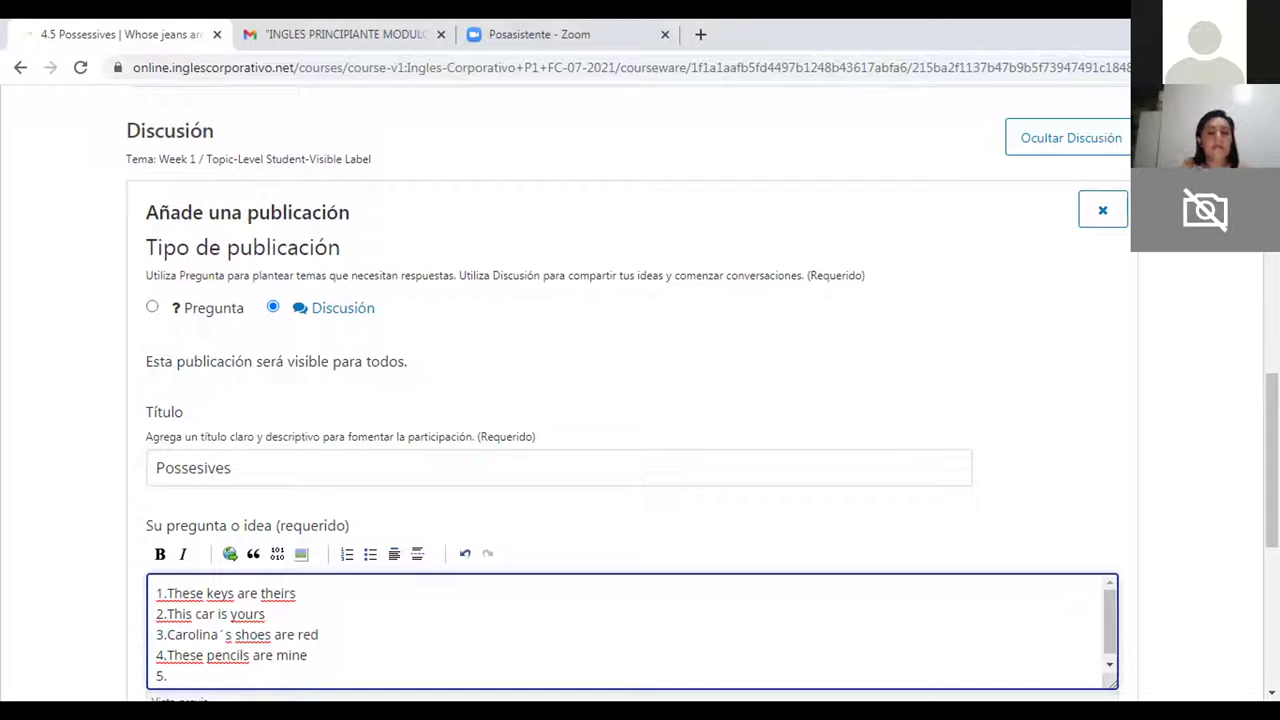
text(Th)
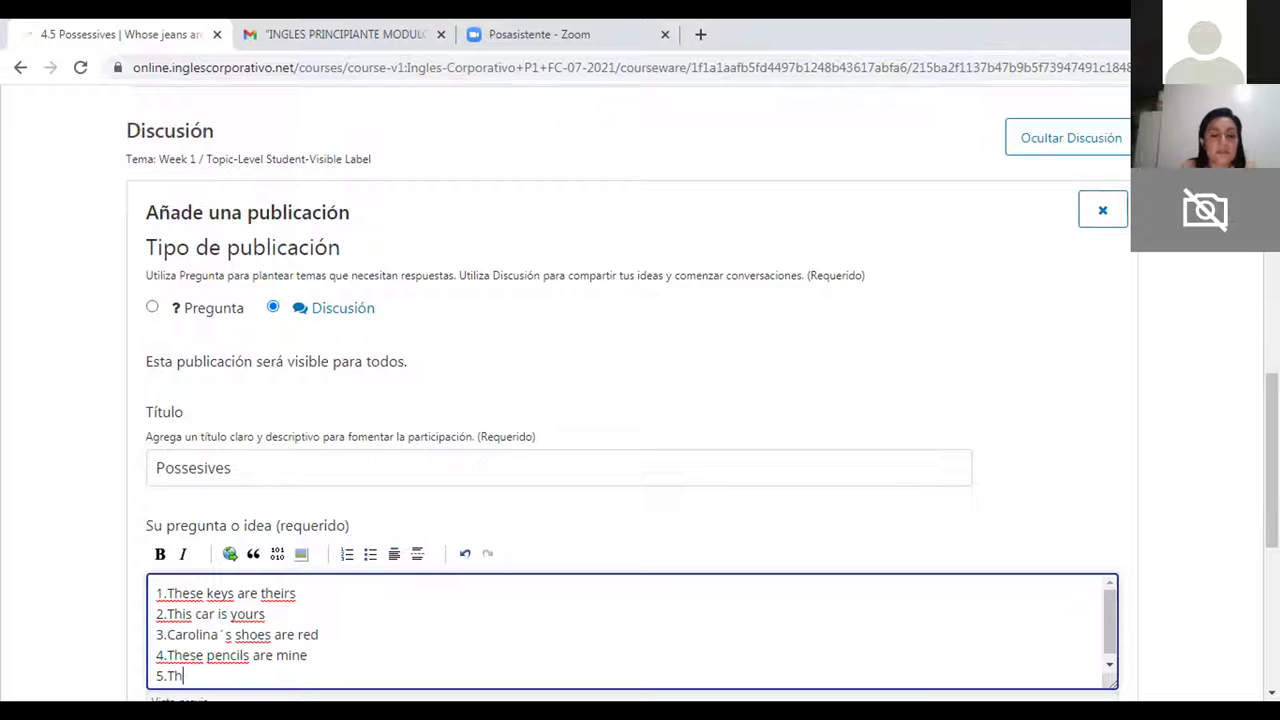
text(ese books )
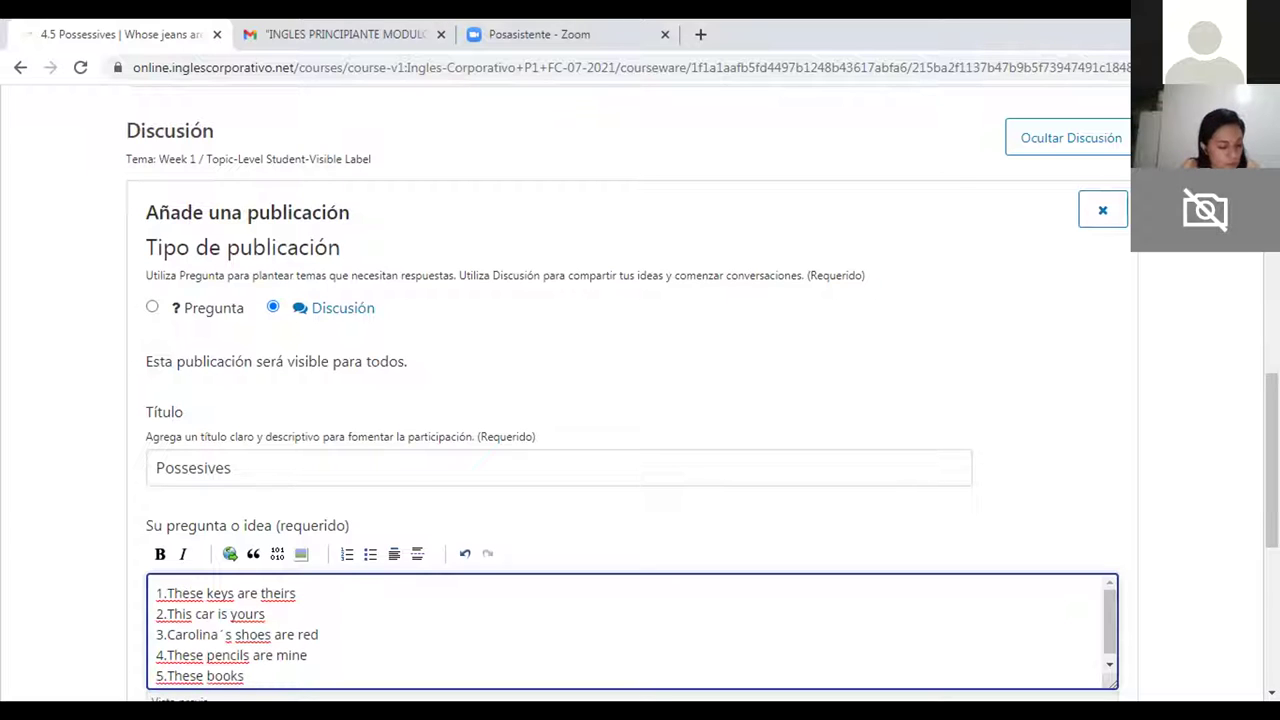
text(are )
text(ours)
key(BackSpace)
key(BackSpace)
key(BackSpace)
key(BackSpace)
text(yo)
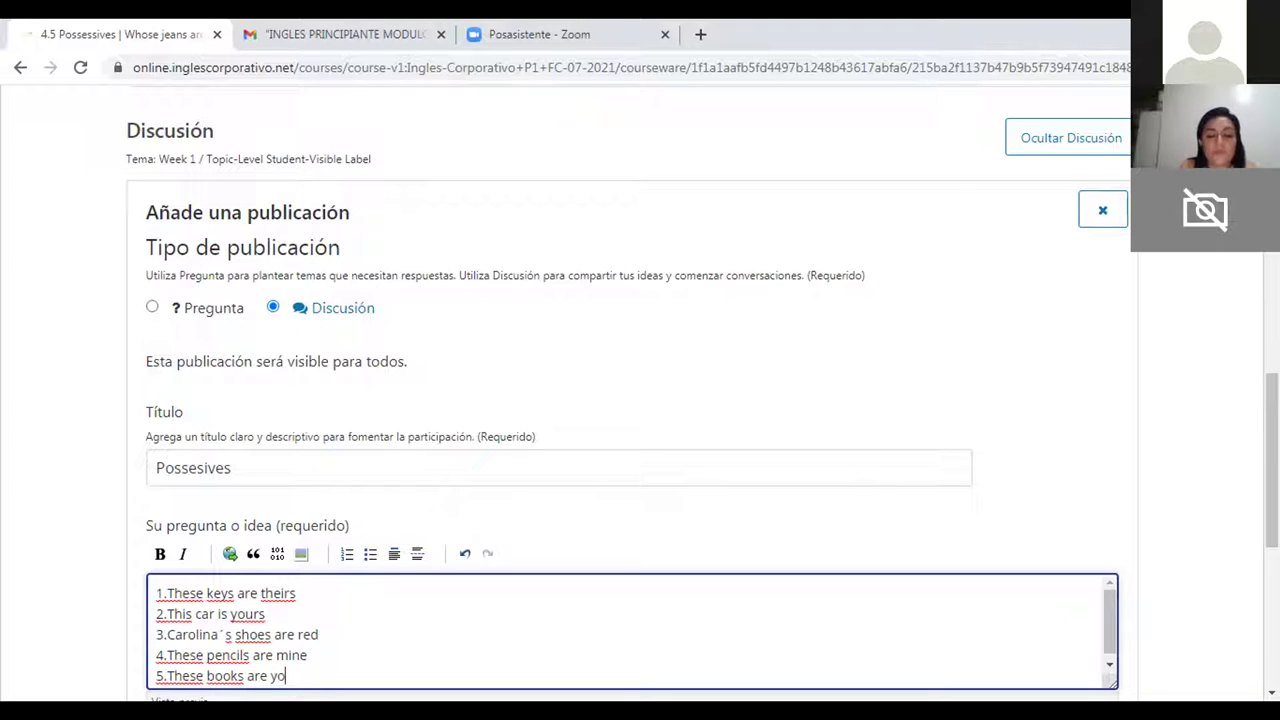
text(urs.)
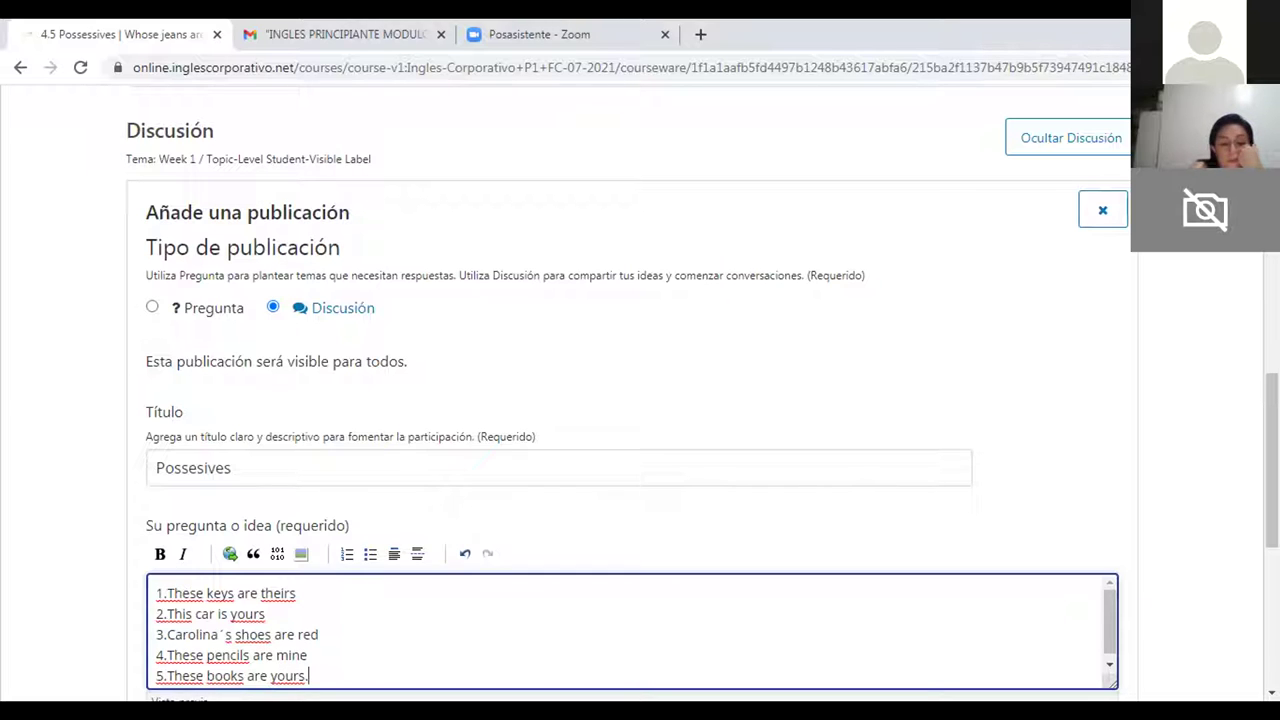
Step: Add item 6, a man's first name in possessive form followed by "computer is expensive.", and end with a line break
key(Return)
text(6.)
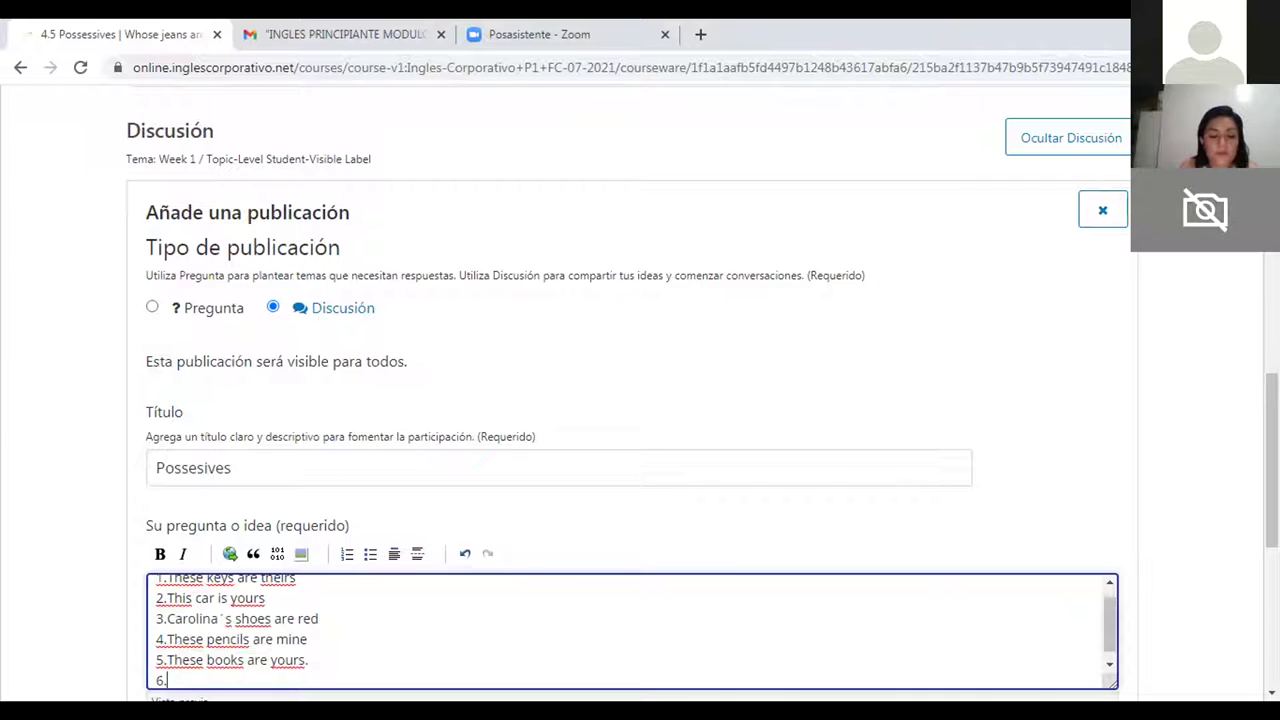
text(Rodrigos´s)
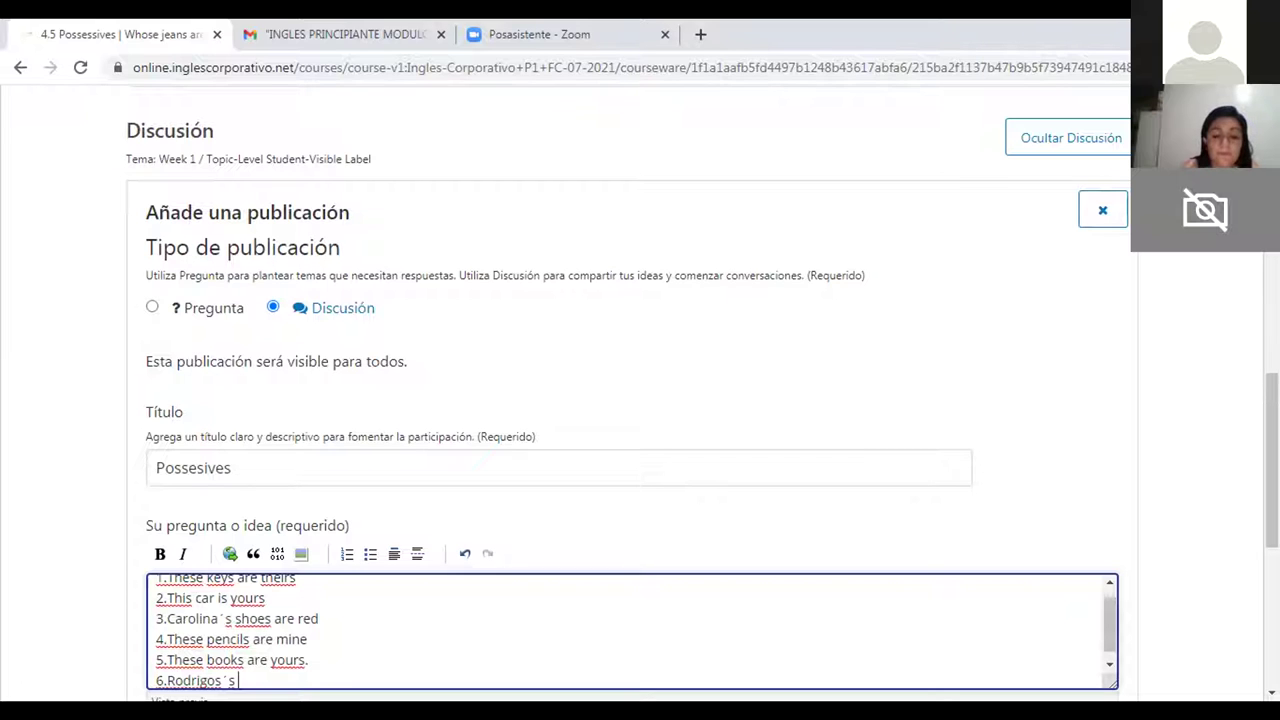
text(compute)
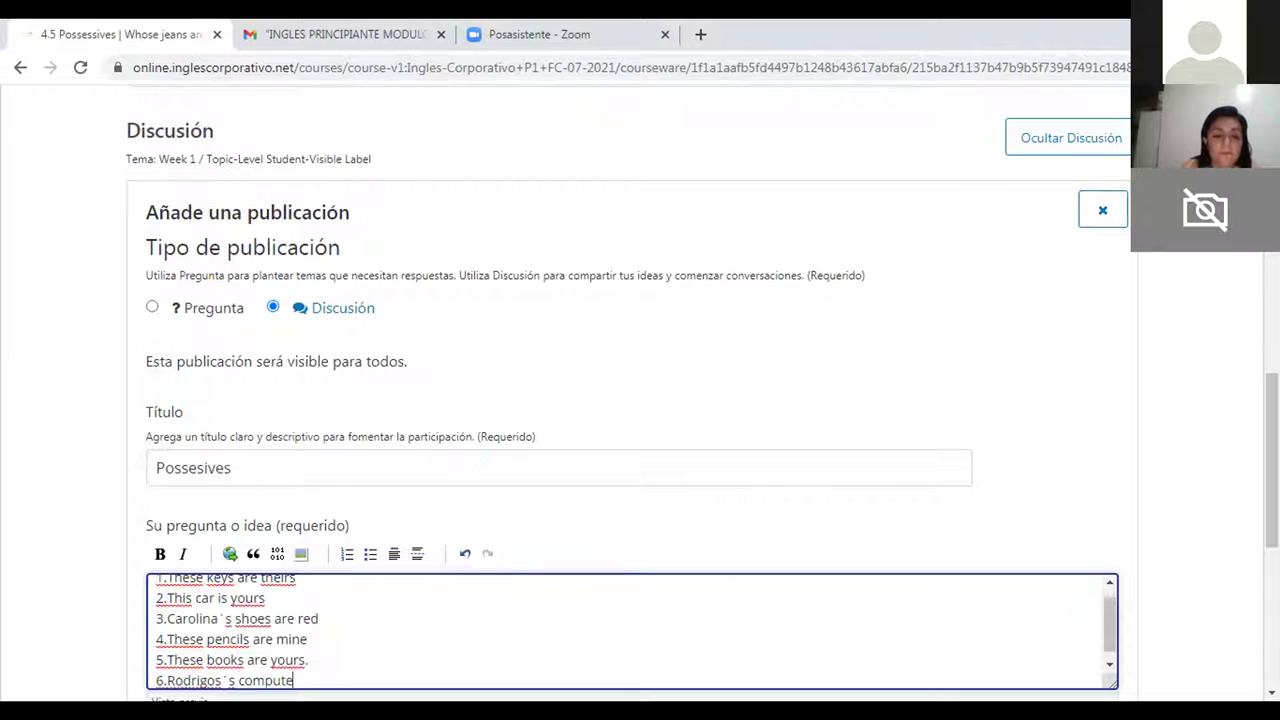
text(r are)
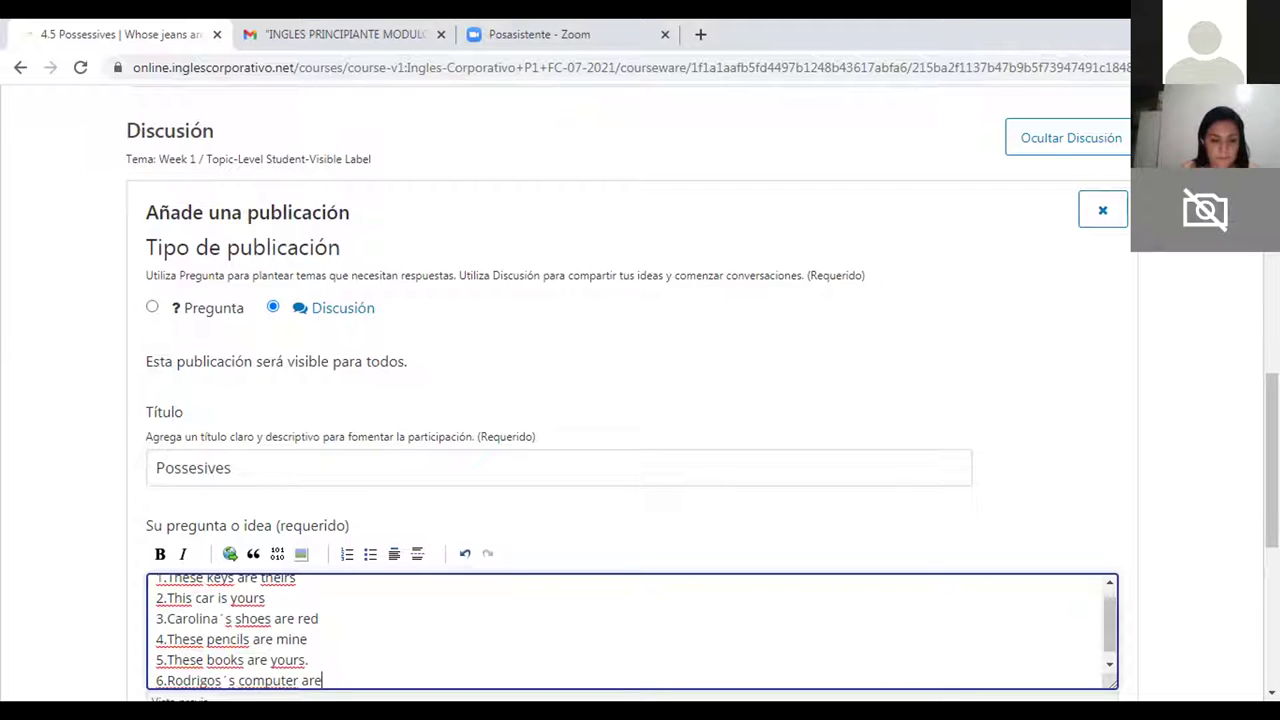
key(BackSpace)
key(BackSpace)
key(BackSpace)
text(is)
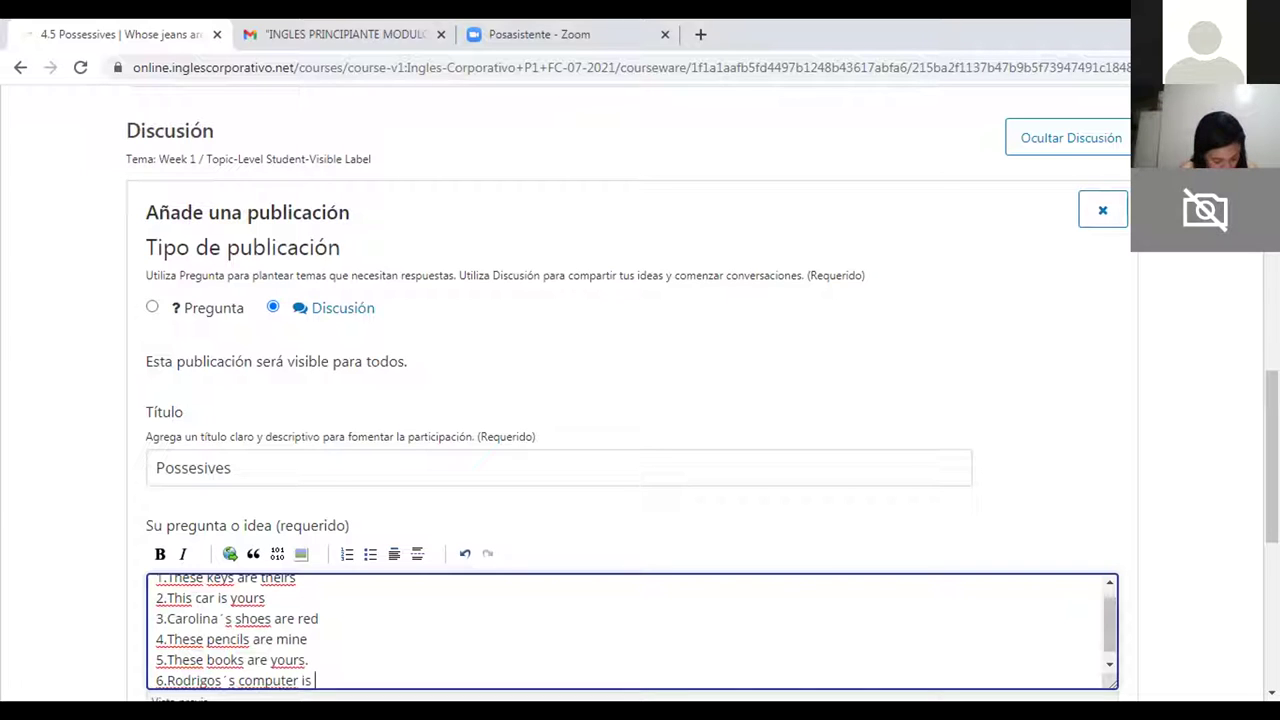
text(expens)
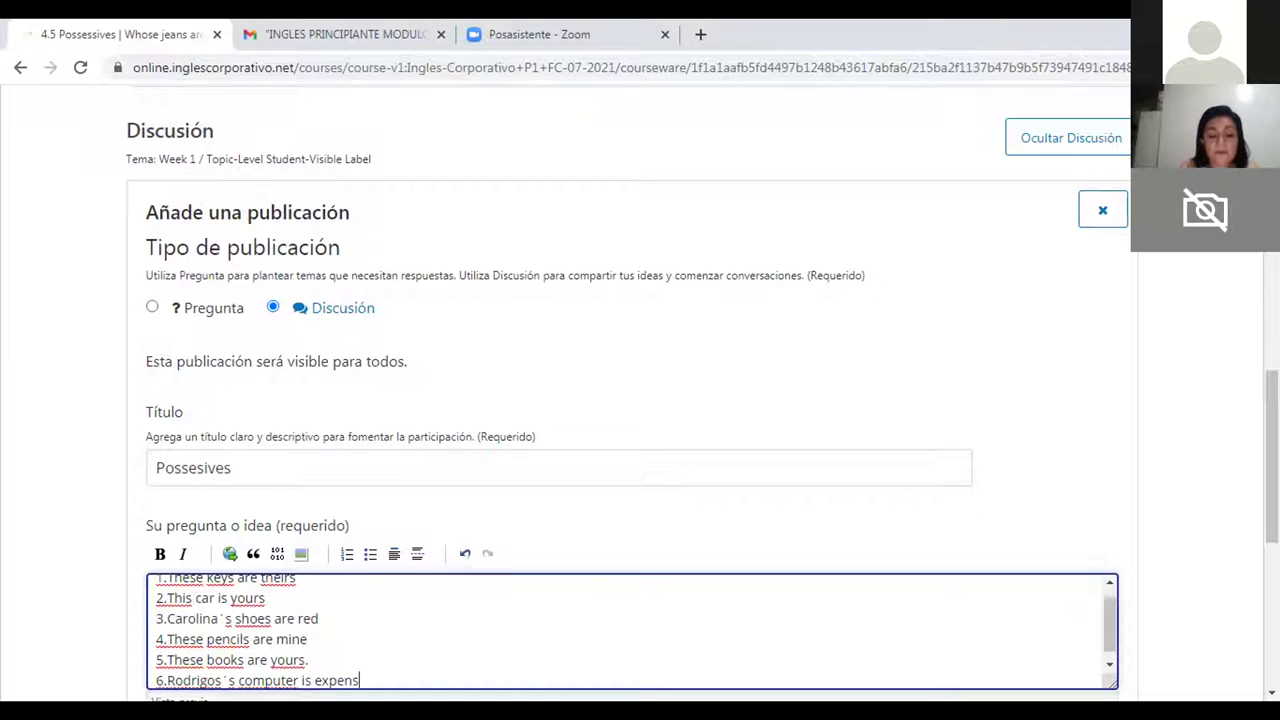
text(ive.)
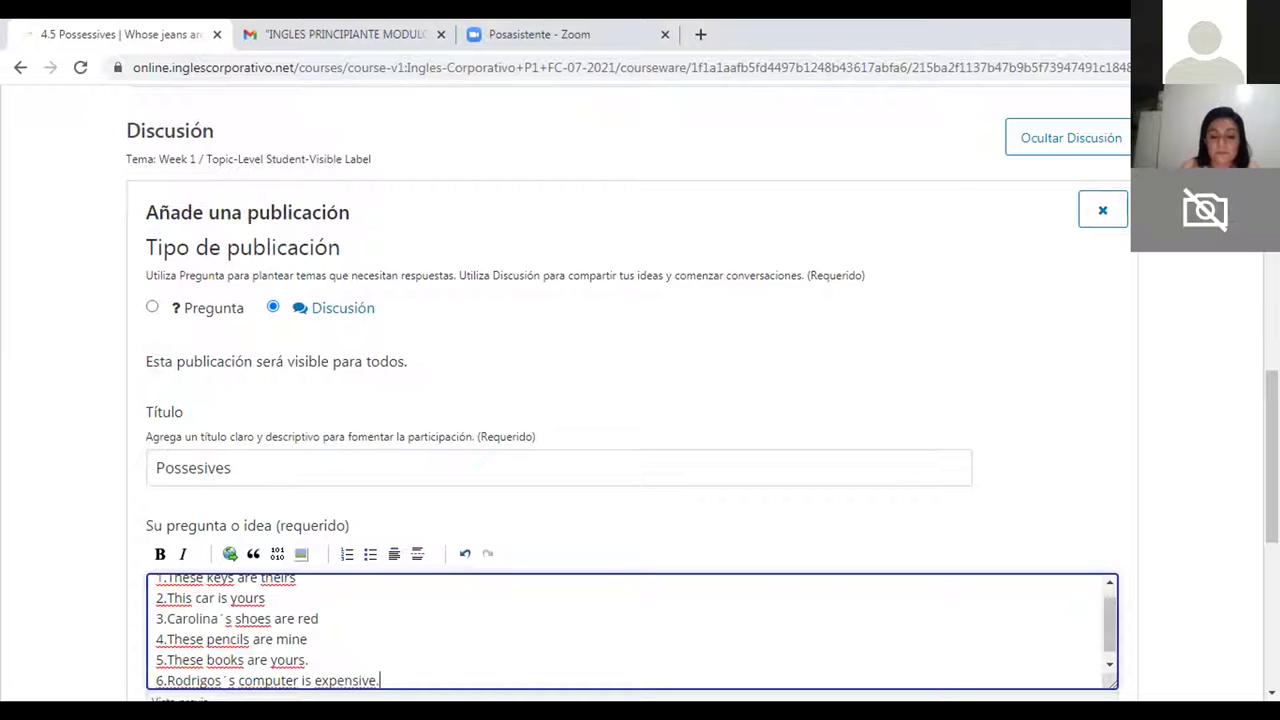
key(Return)
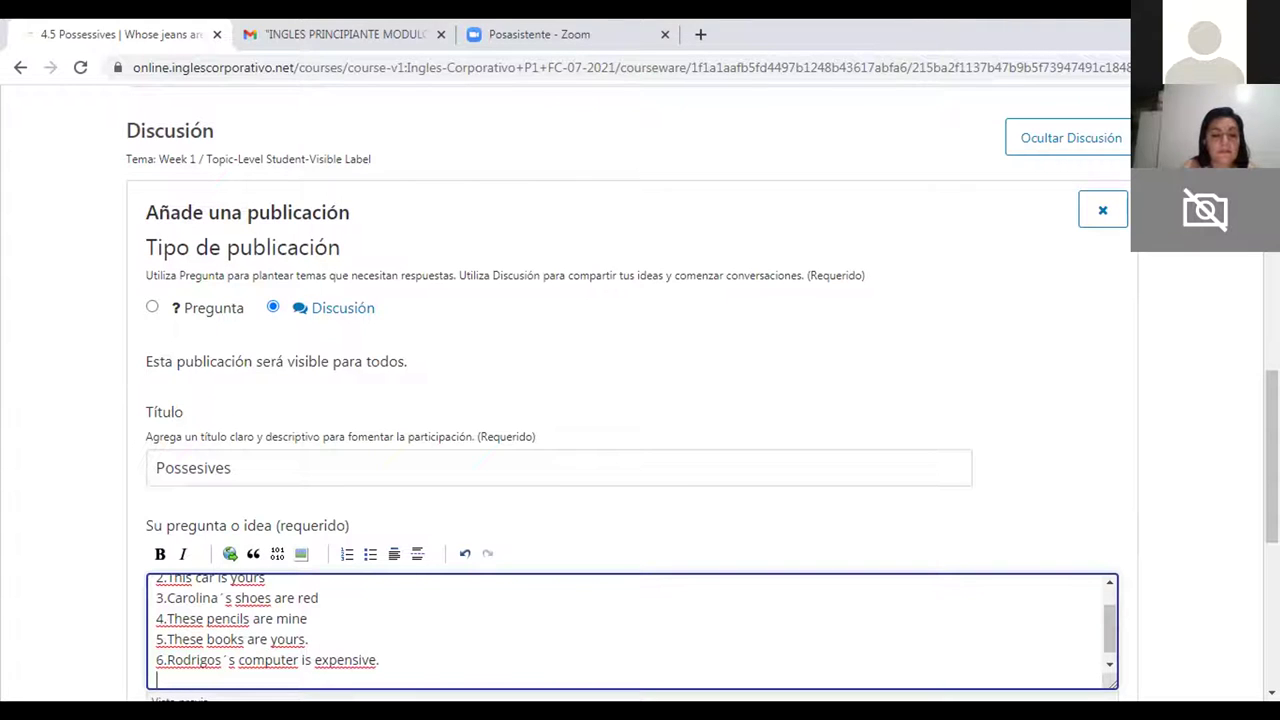
Step: Add item 7 to the post, a woman's first name in possessive form followed by "jeans are all"
text(7.These)
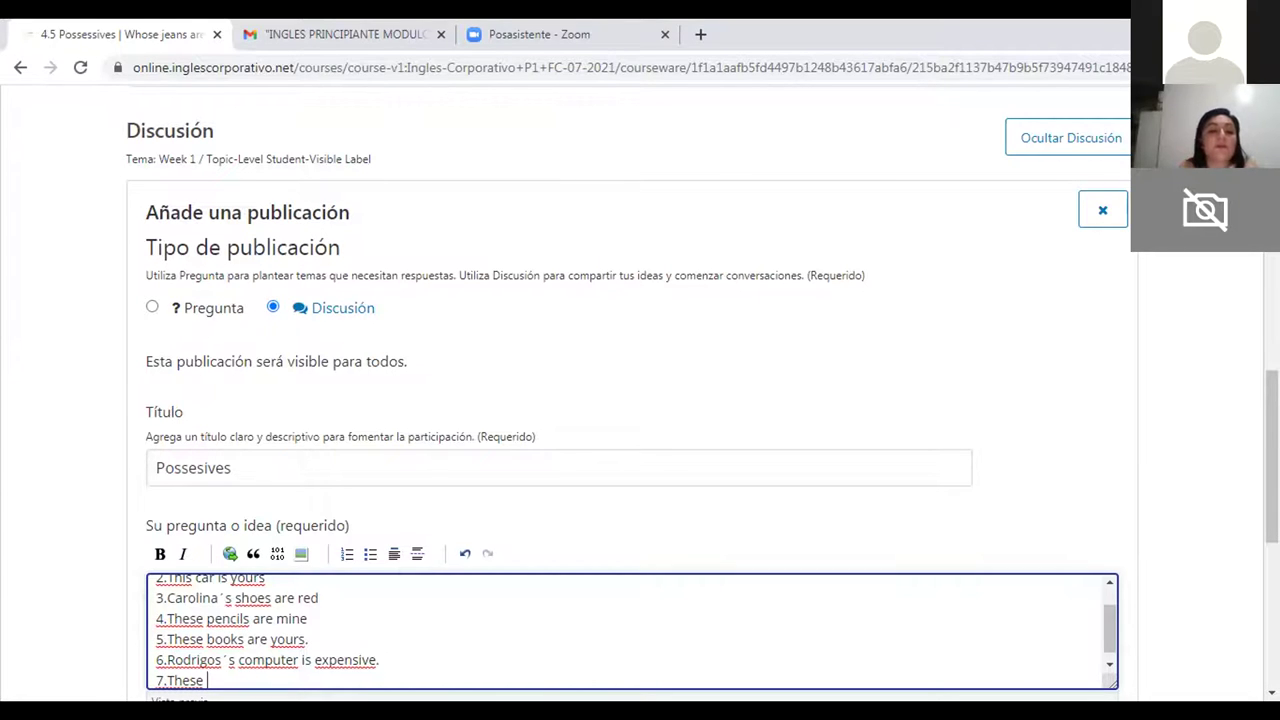
key(ctrl+BackSpace)
text(Ro)
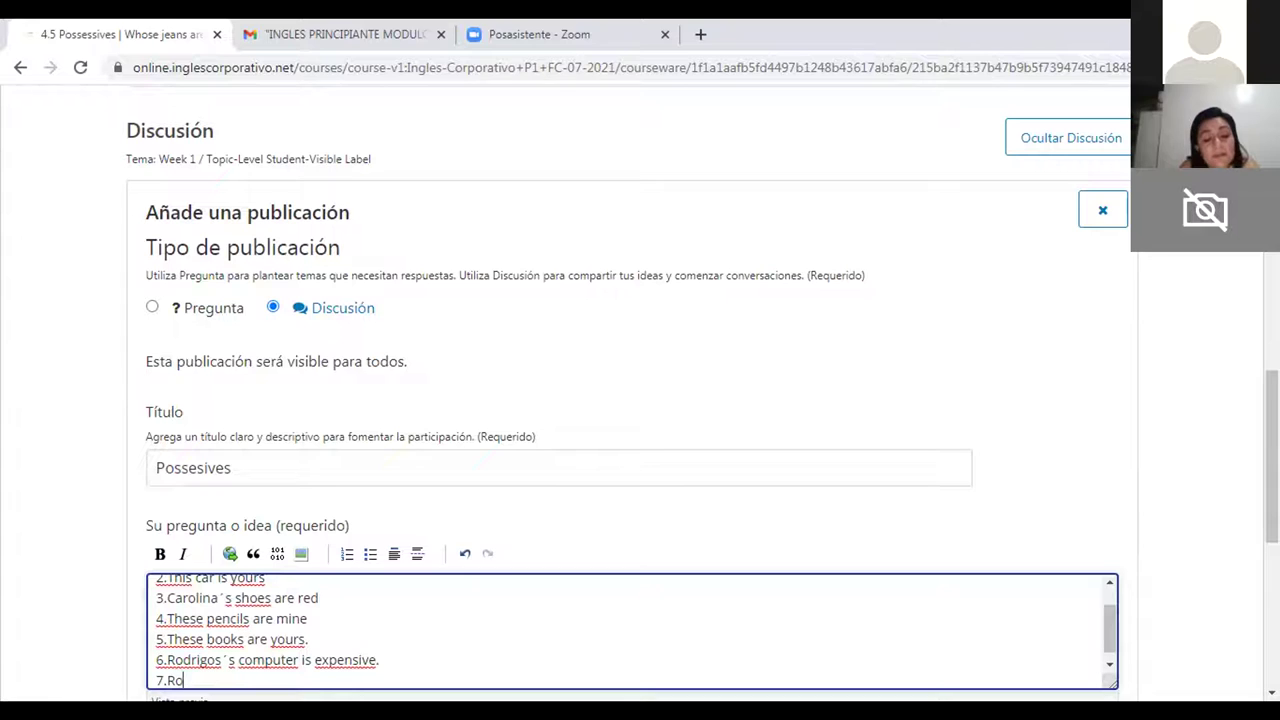
text(xana´s )
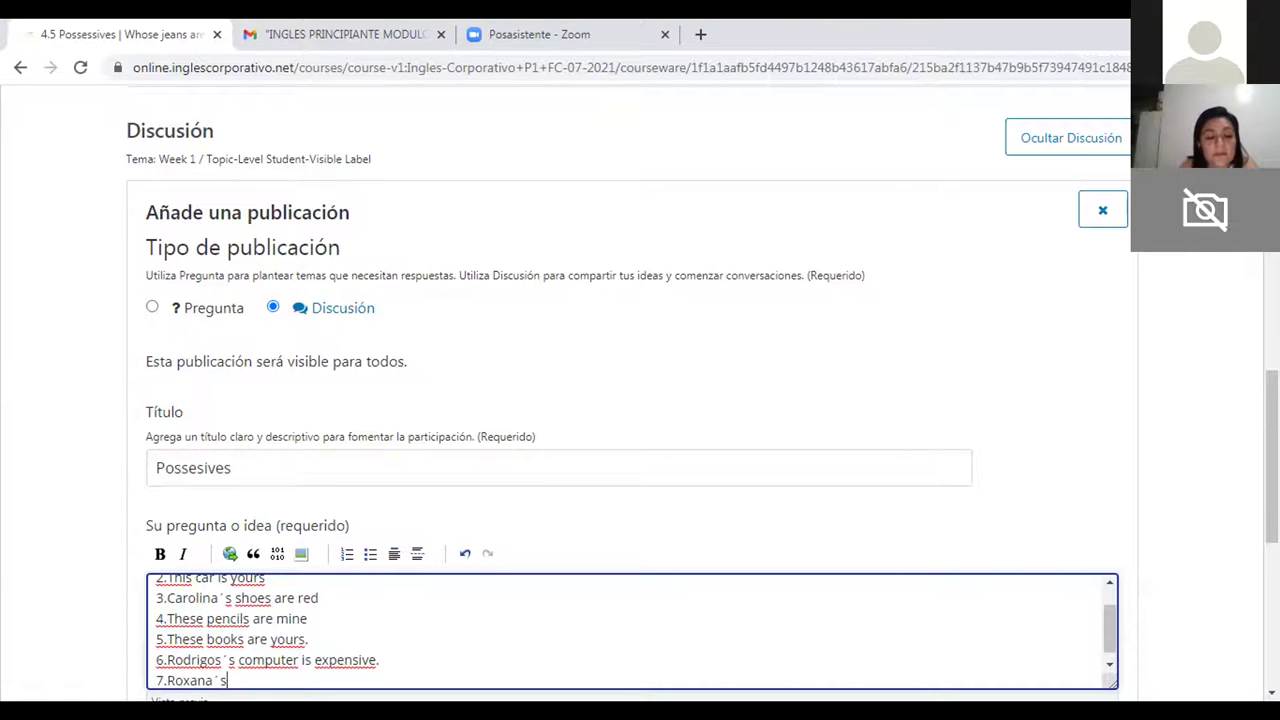
text(jean)
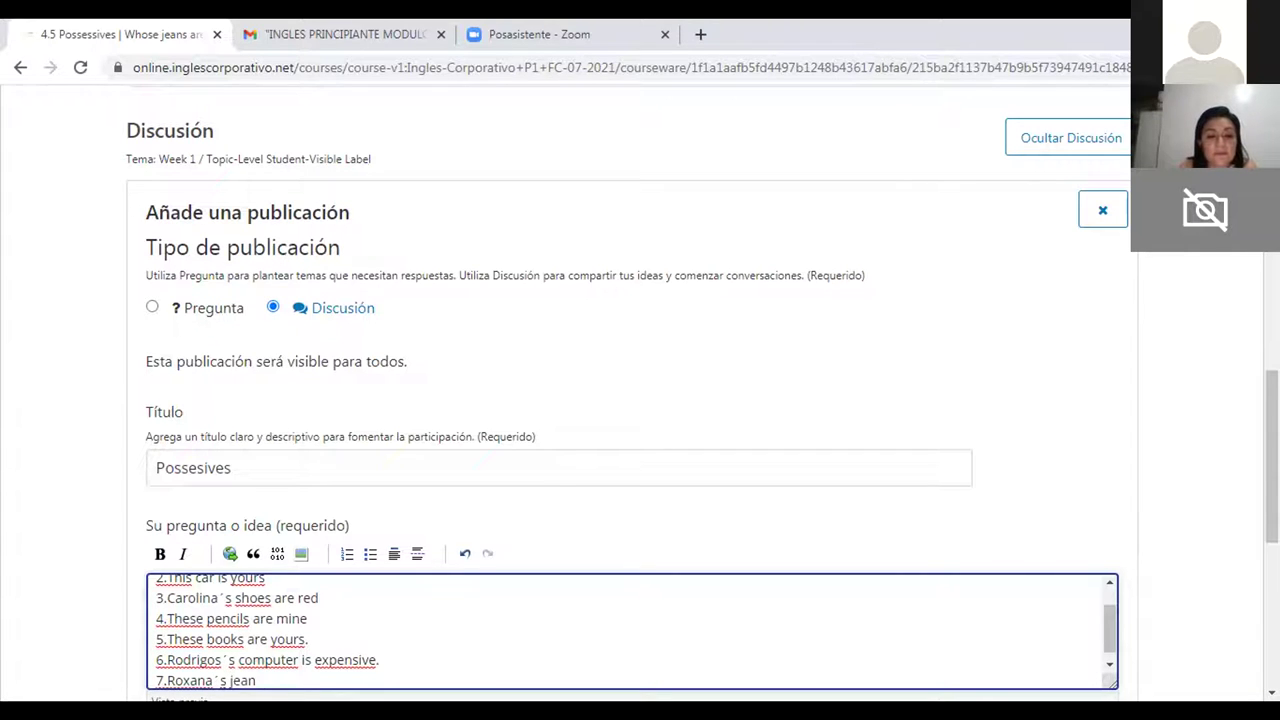
text(s are)
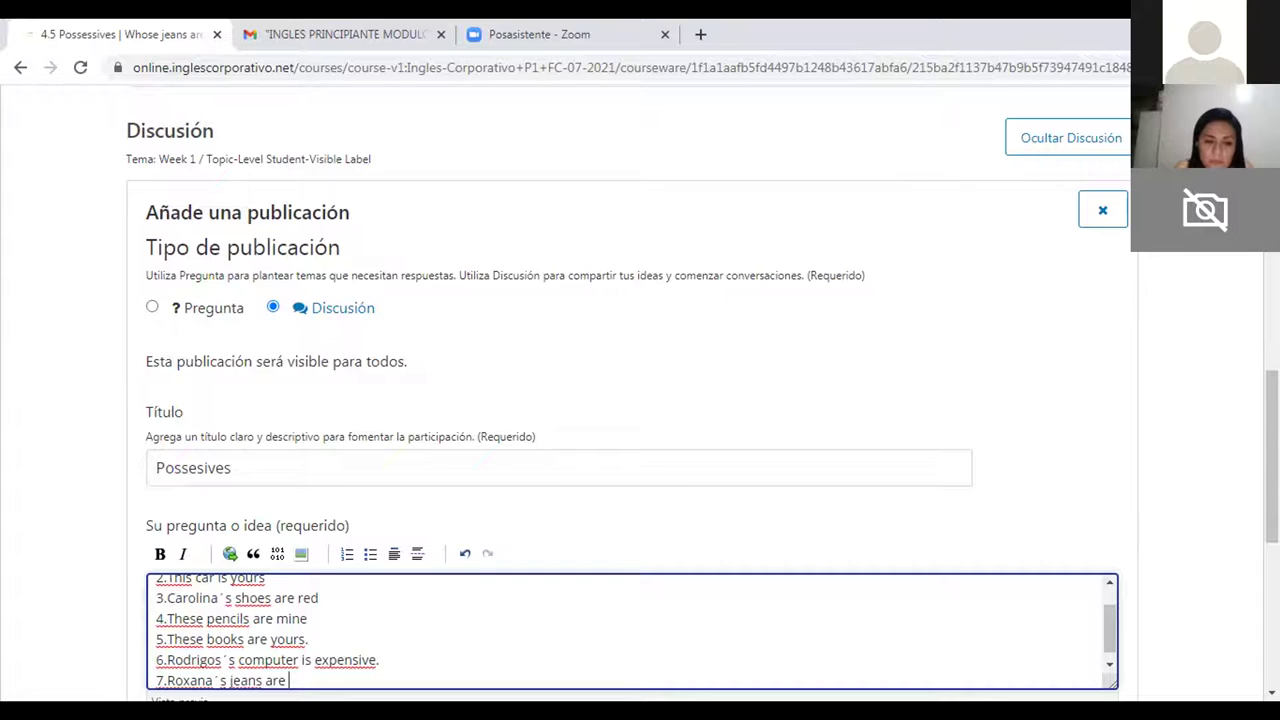
text(all)
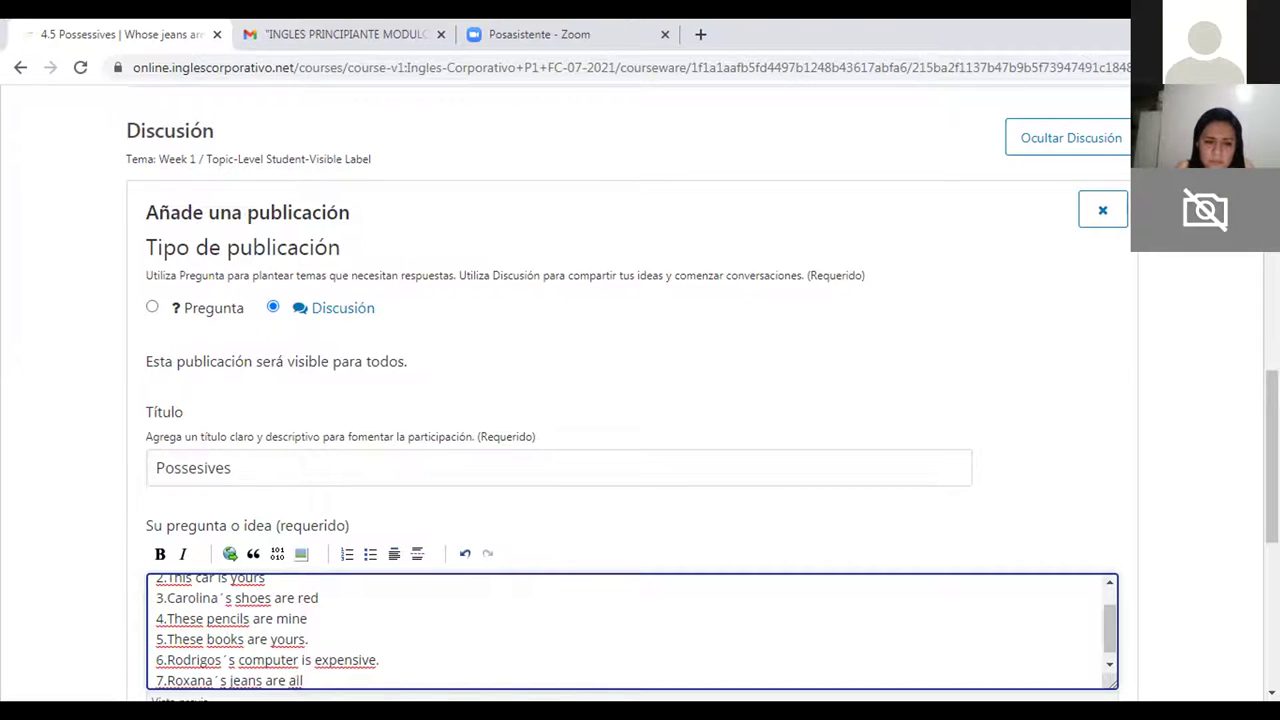